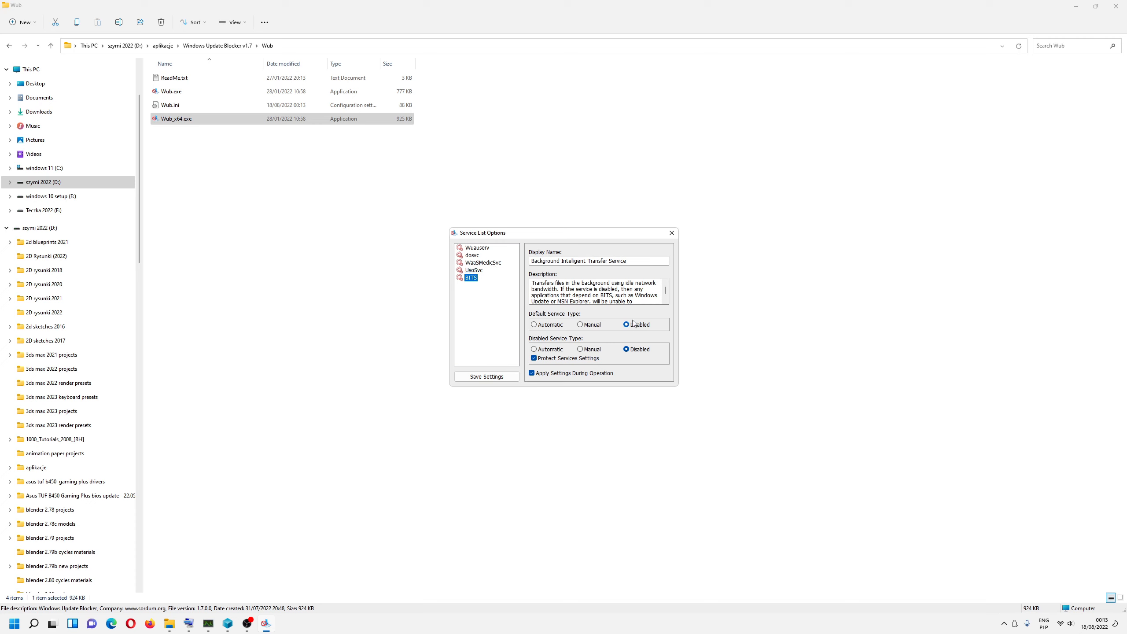
# Step: Close the Service List Options window and exit Windows Update Blocker
pyautogui.click(671, 233)
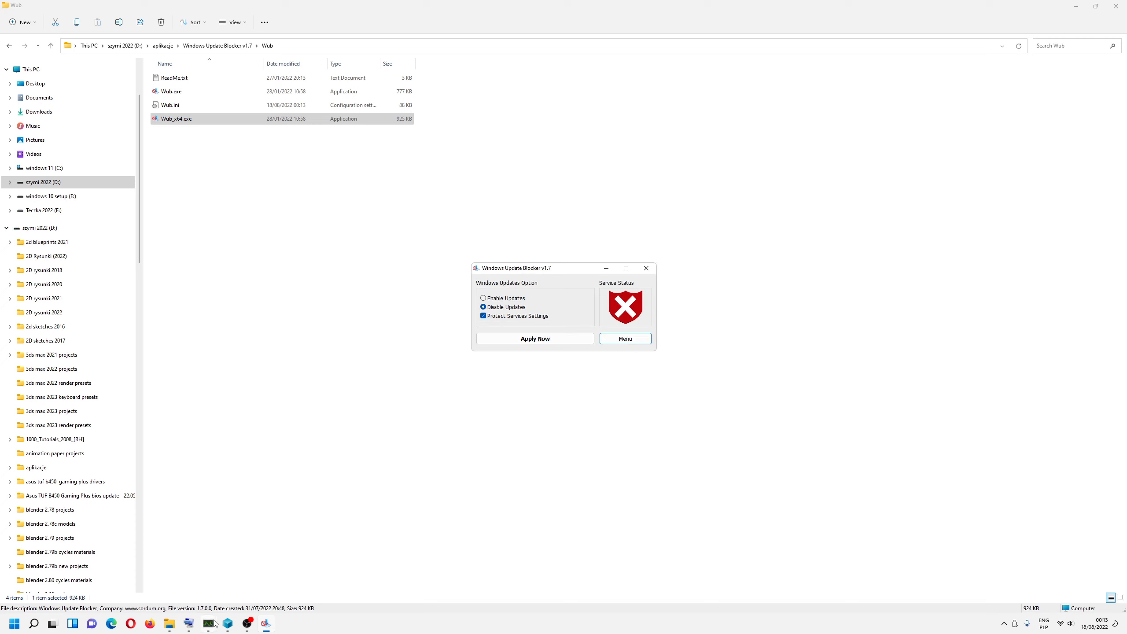
pyautogui.click(646, 268)
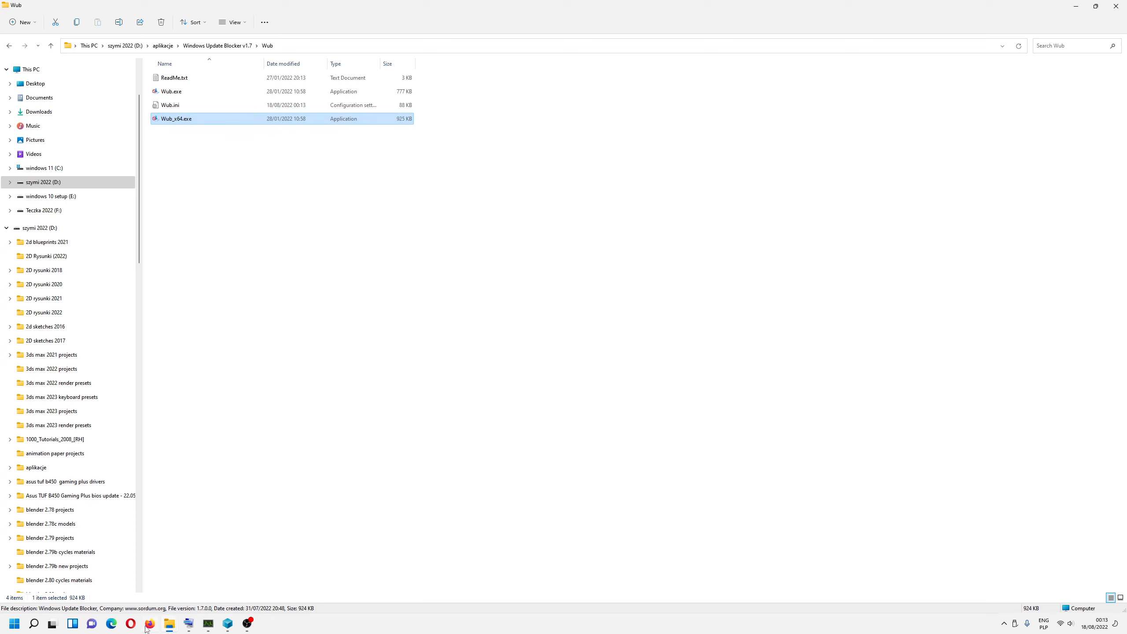
# Step: Switch to the Opera browser, search the web for "TiWorker", accept all of Google's cookies and minimise the browser after viewing the results
pyautogui.click(131, 623)
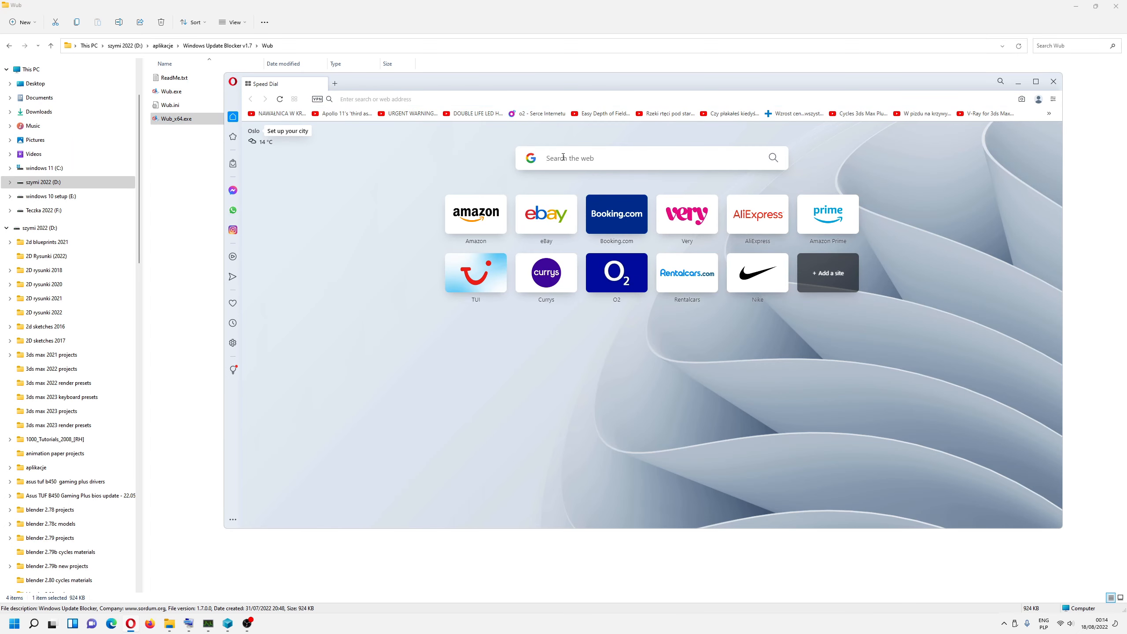
pyautogui.write('TiWork')
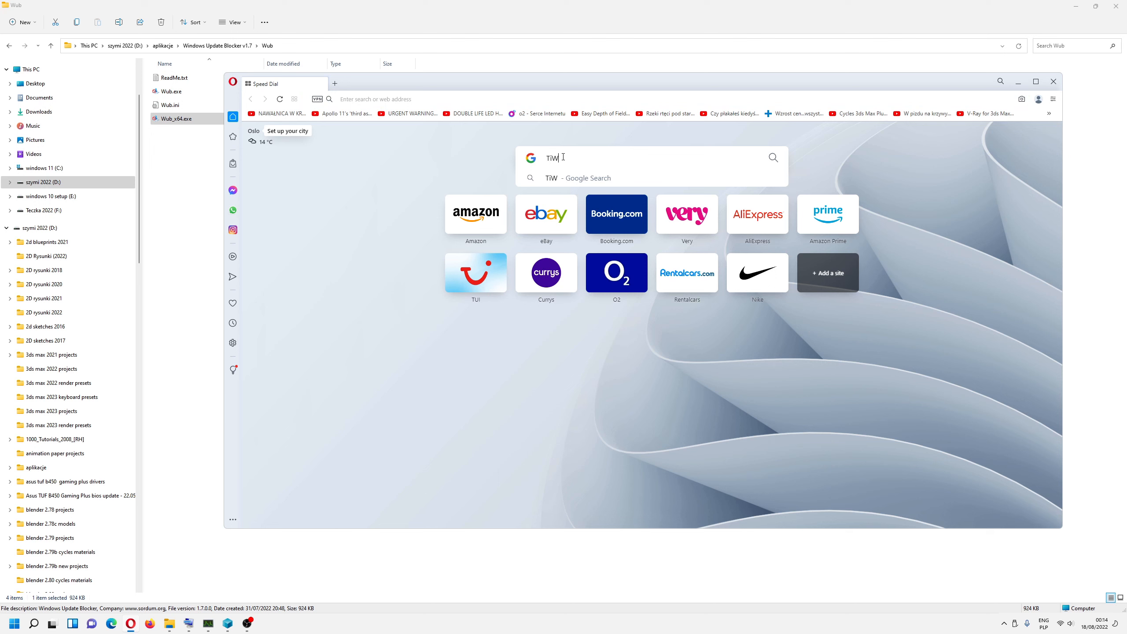
pyautogui.write('er')
pyautogui.press('Return')
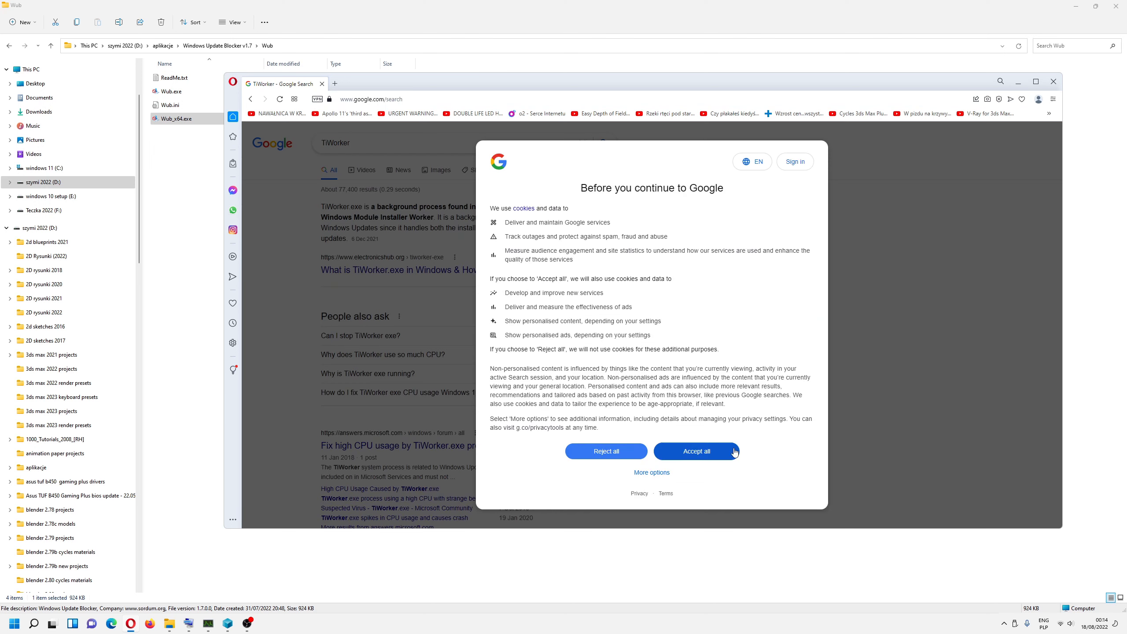
pyautogui.click(731, 452)
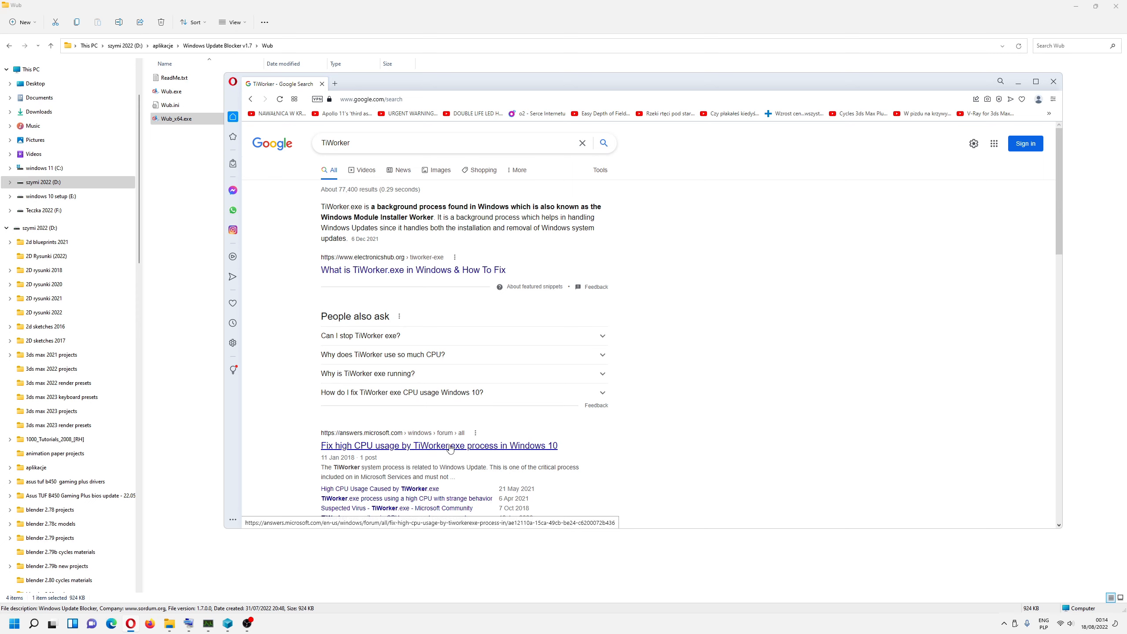
pyautogui.click(1015, 84)
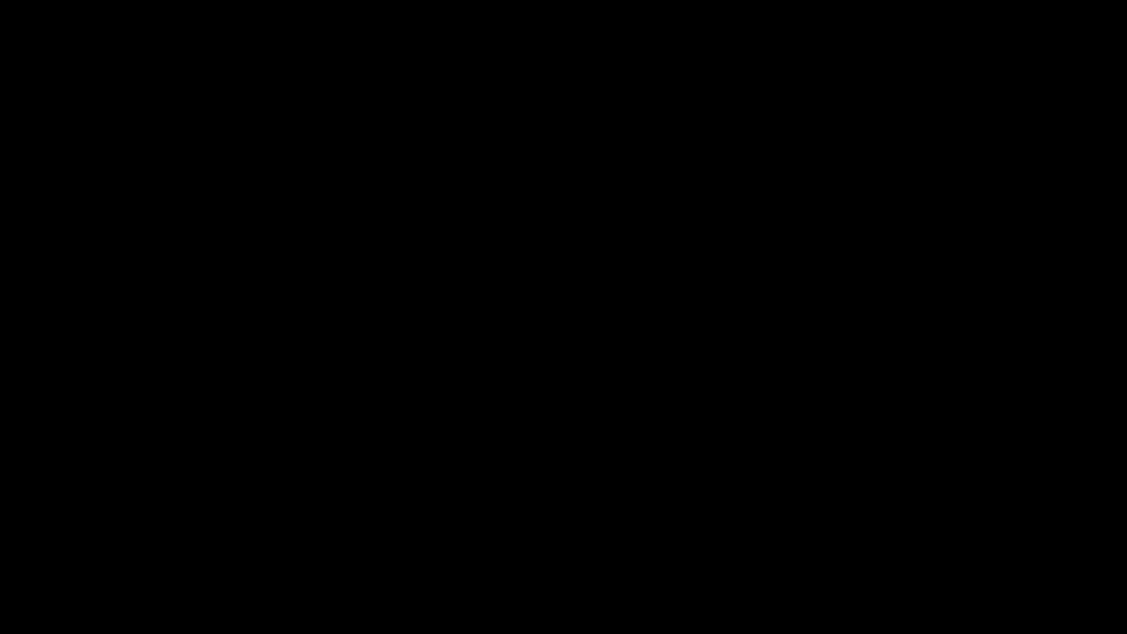
# Step: In Process Hacker's service list, locate the Windows Modules Installer service and look through its properties
pyautogui.scroll(-10, 658, 384)
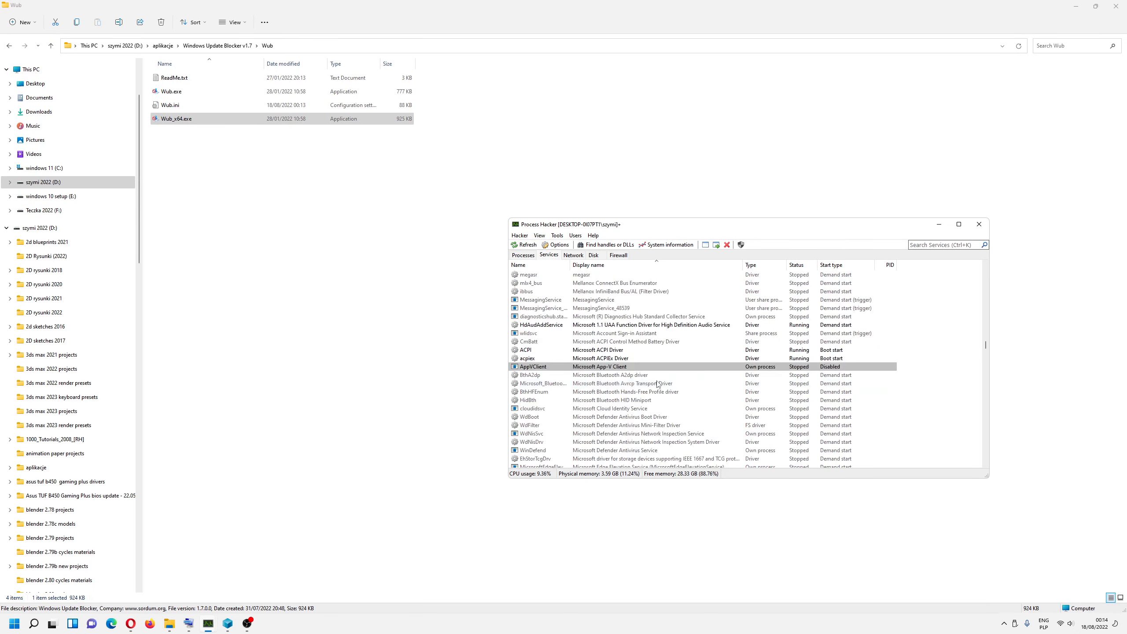
pyautogui.scroll(-15, 658, 384)
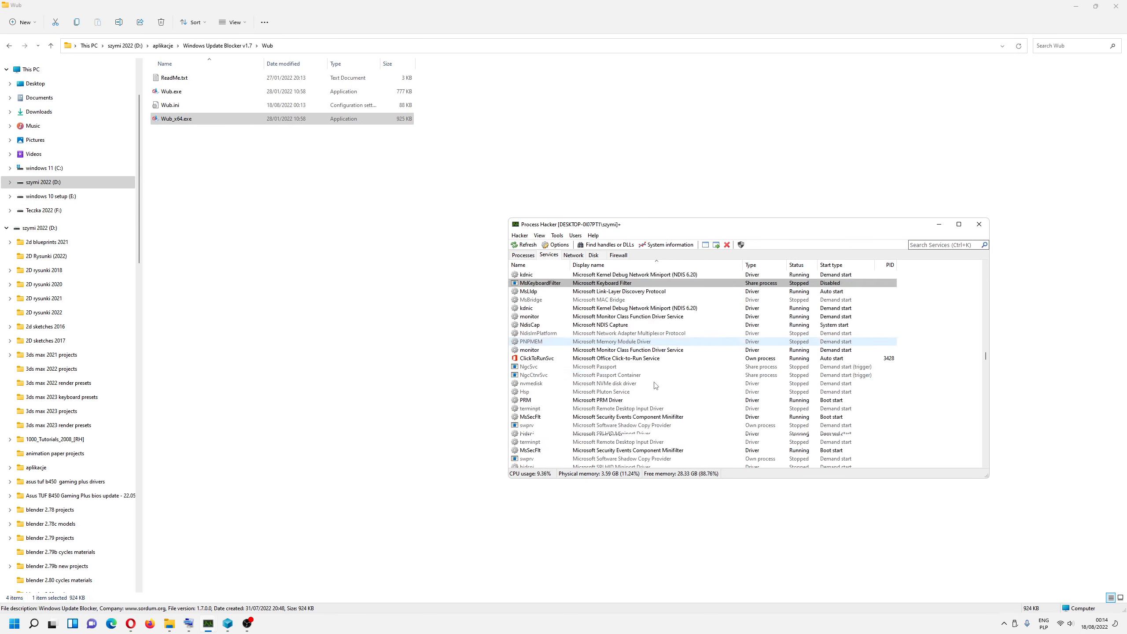
pyautogui.scroll(-15, 648, 387)
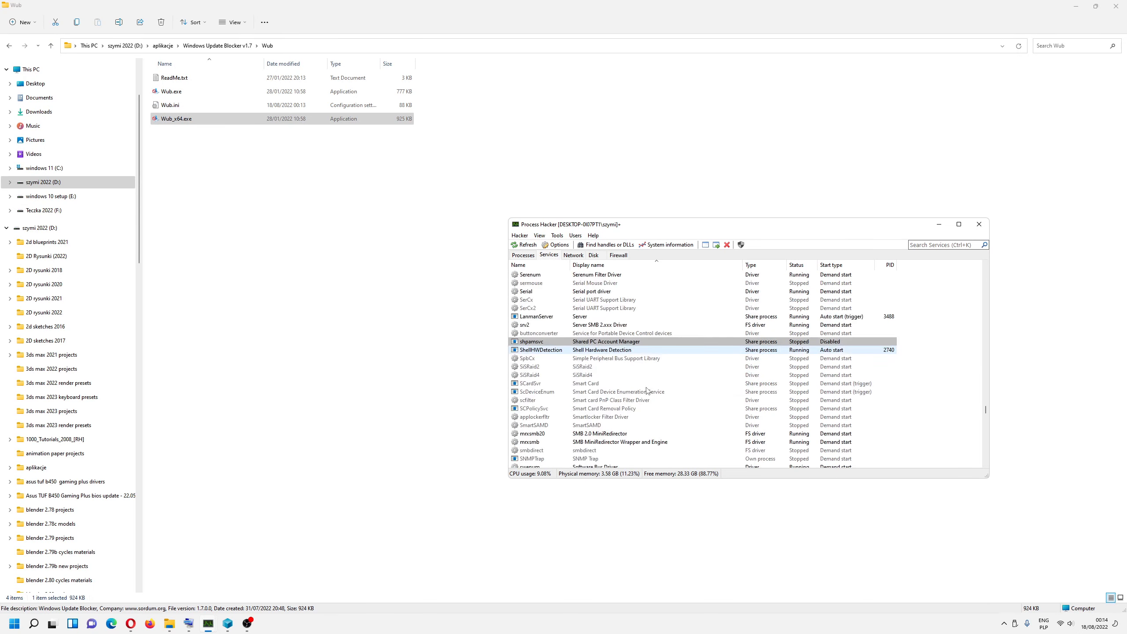
pyautogui.scroll(-8, 643, 390)
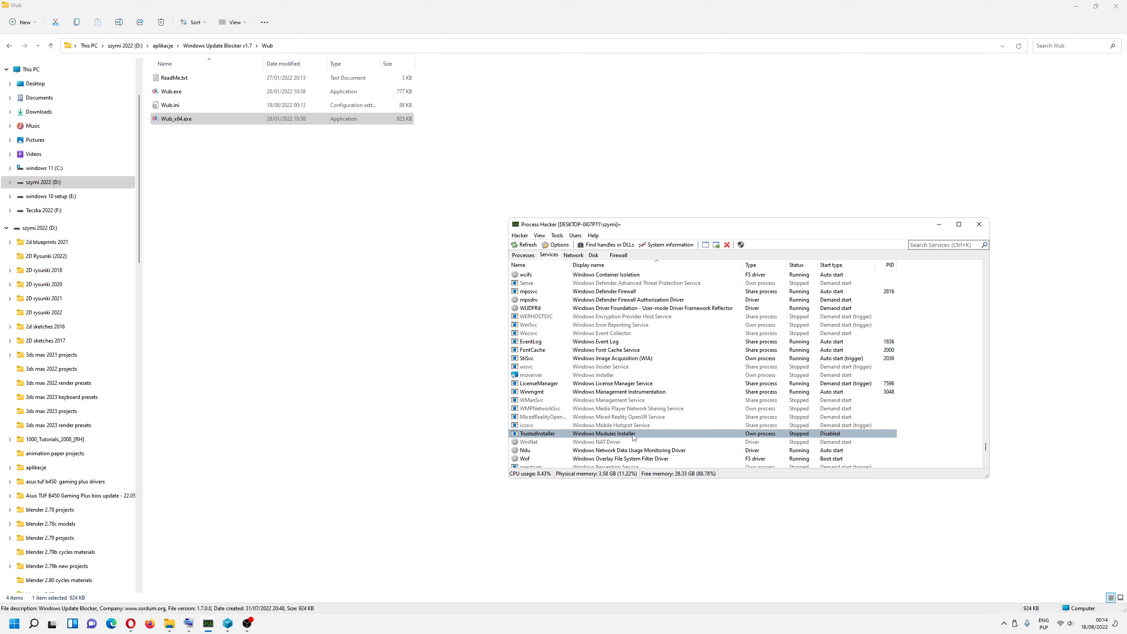
pyautogui.rightClick(634, 437)
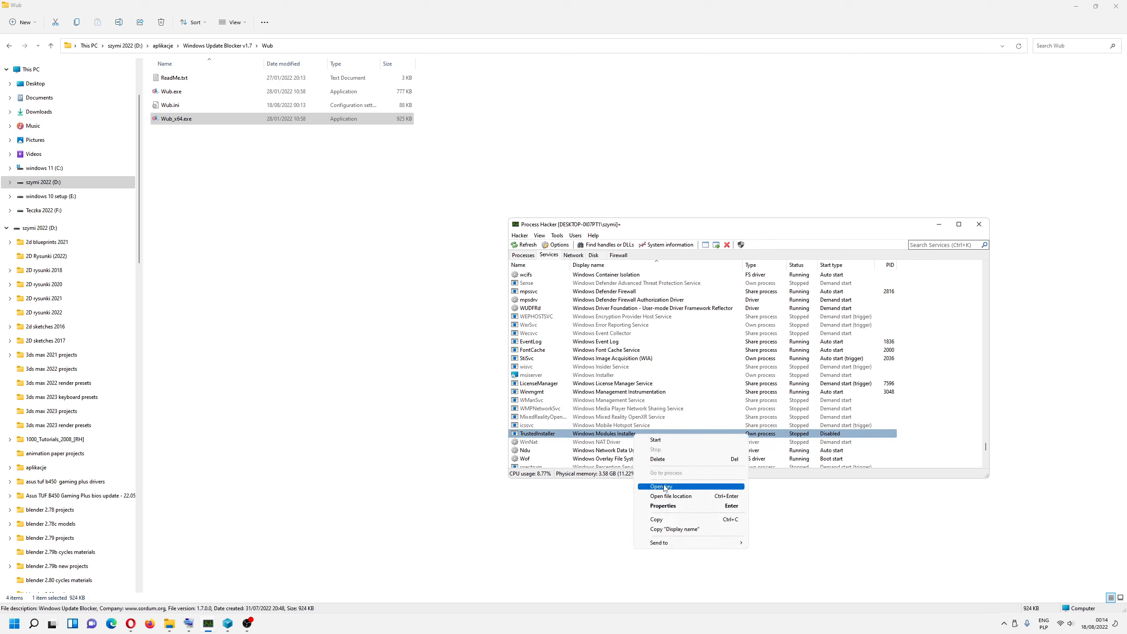
pyautogui.click(675, 507)
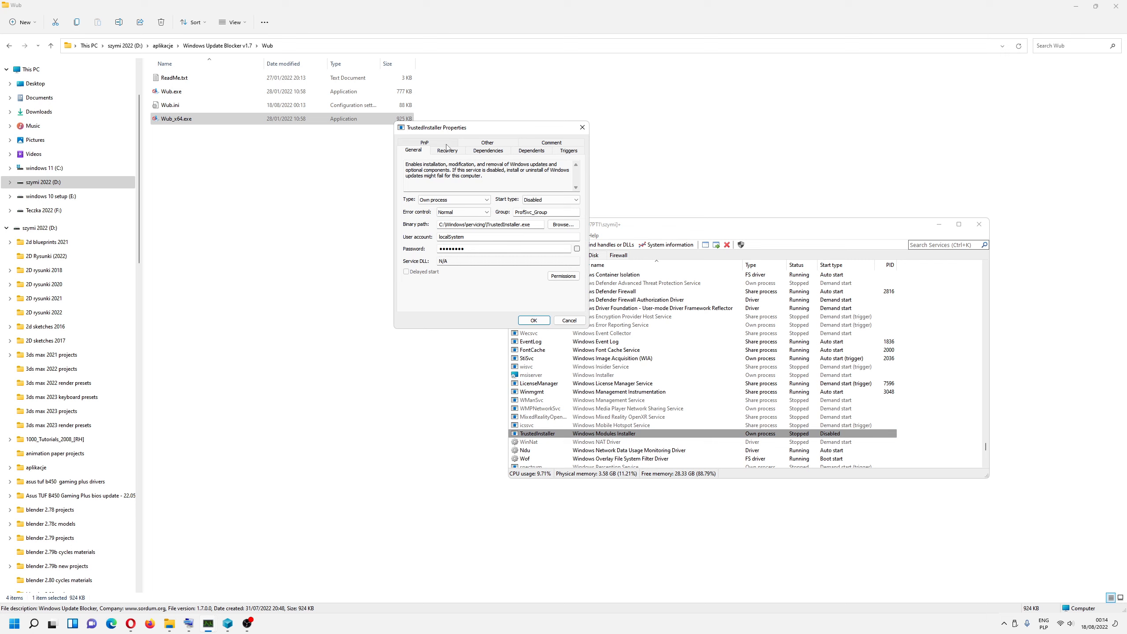
pyautogui.click(550, 144)
pyautogui.click(418, 151)
pyautogui.click(415, 143)
pyautogui.click(582, 127)
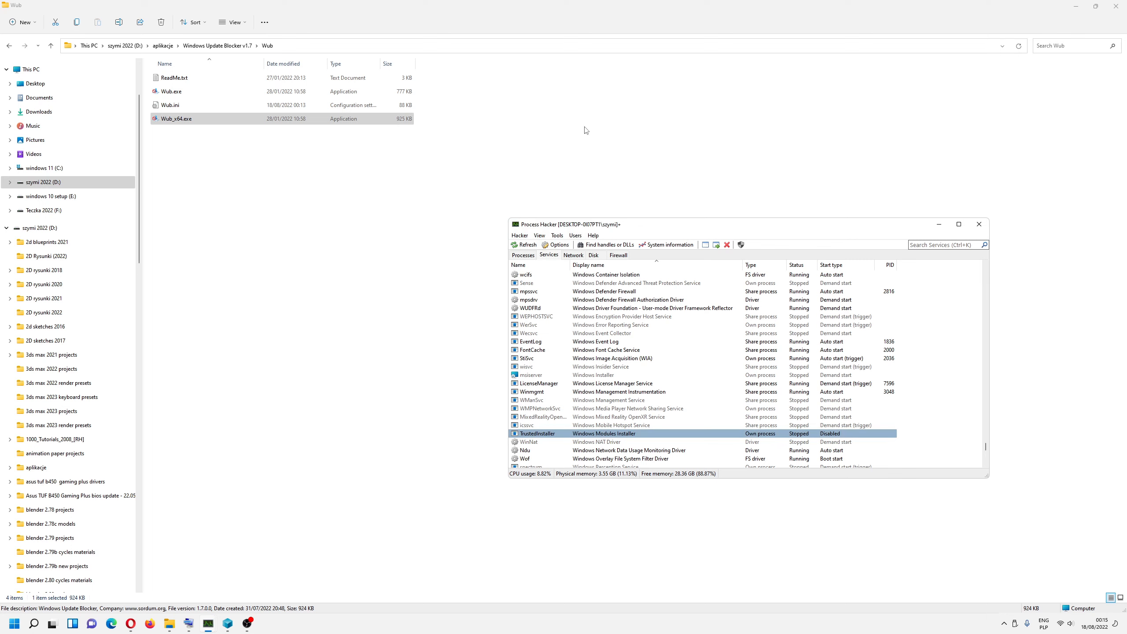
# Step: Reopen the Windows Modules Installer service's properties and check its start type and recovery actions
pyautogui.rightClick(624, 437)
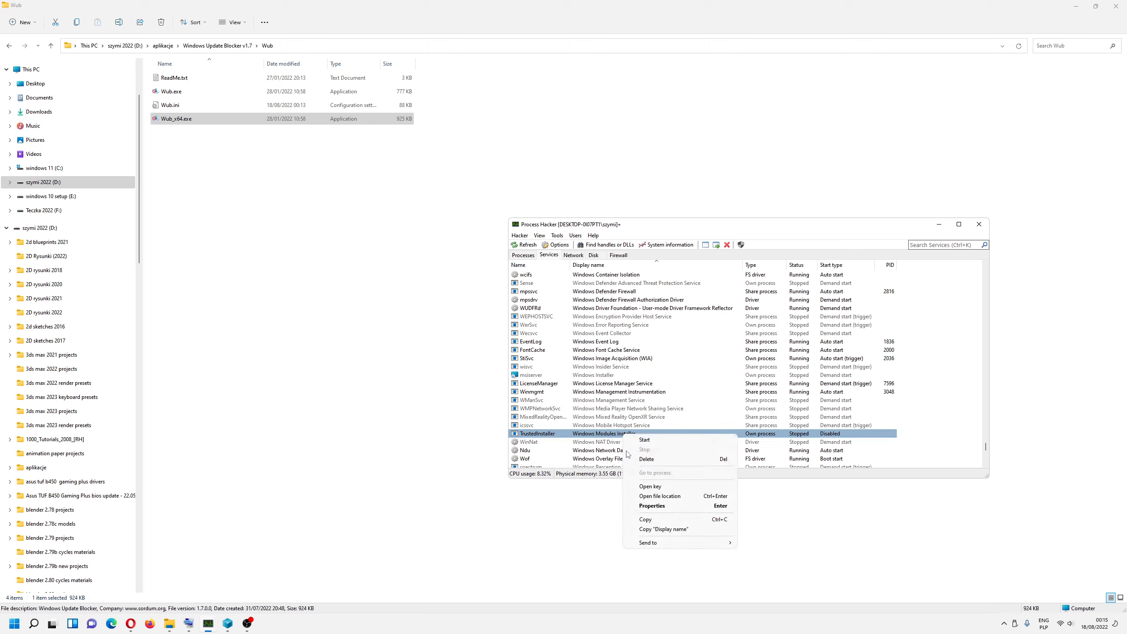
pyautogui.click(641, 510)
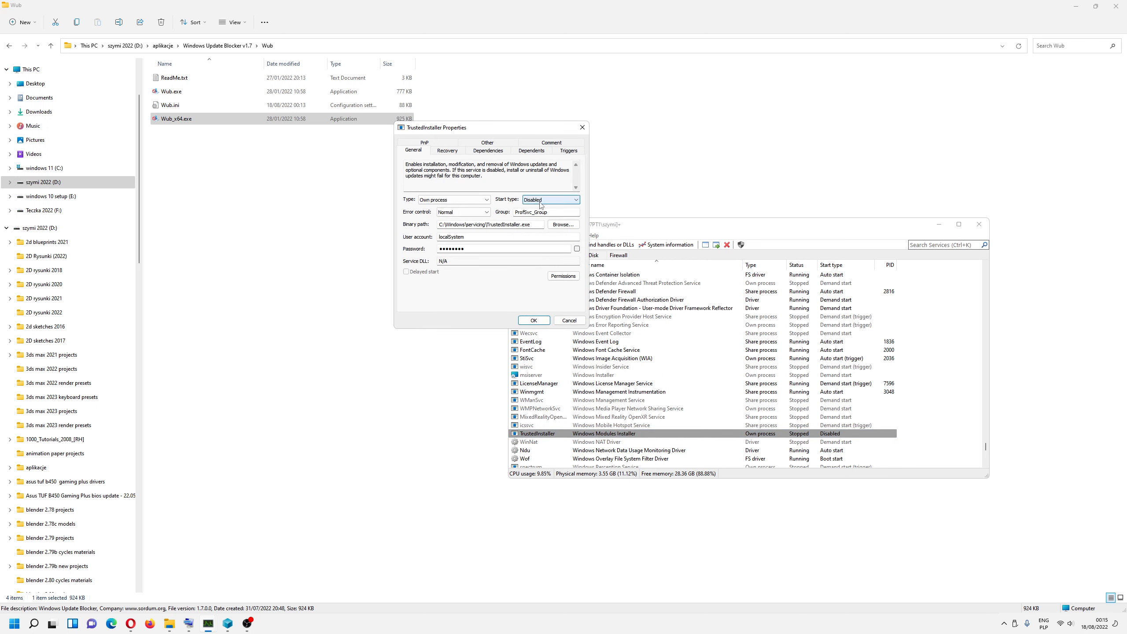
pyautogui.click(443, 154)
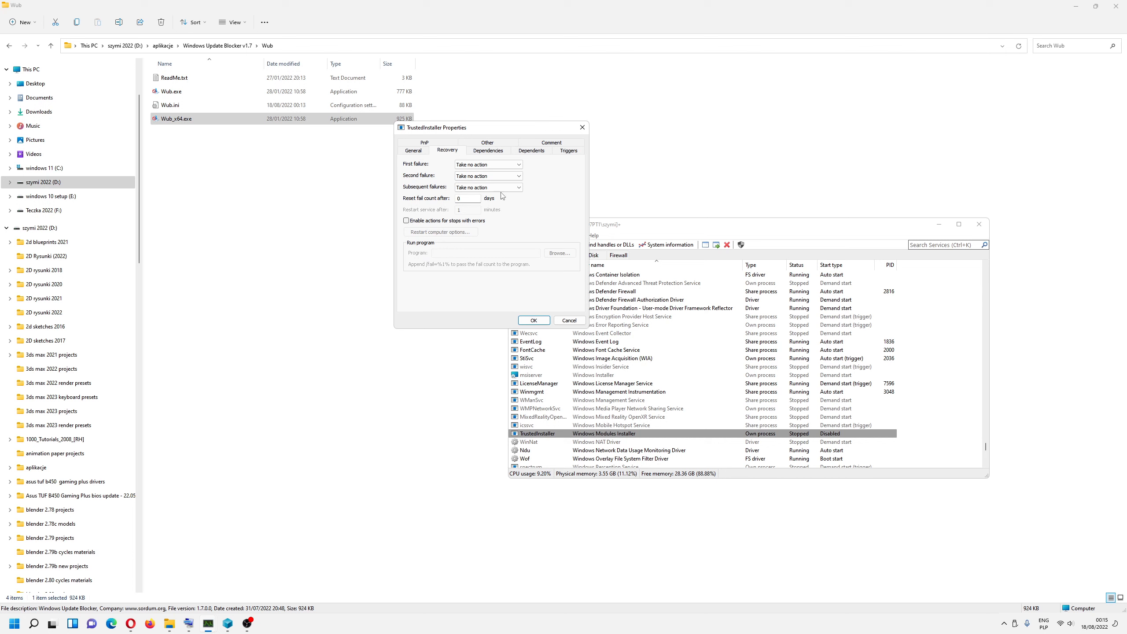
pyautogui.click(424, 153)
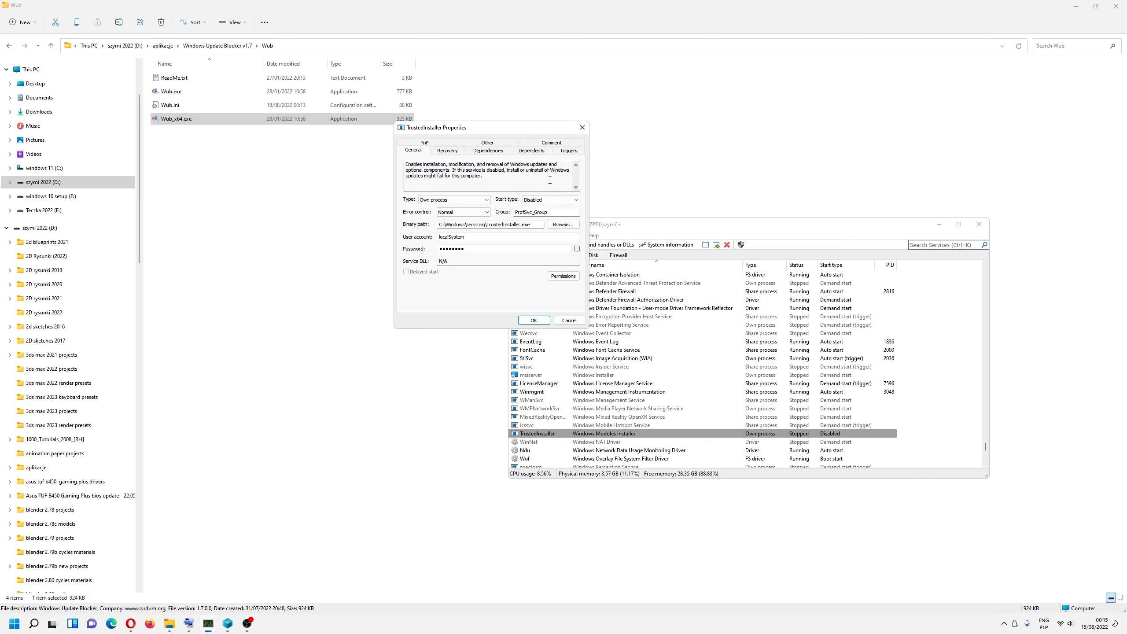
pyautogui.click(582, 127)
# Step: Check the status and start type of the Windows Update, Windows Update Medic and Update Orchestrator services
pyautogui.scroll(-3, 680, 422)
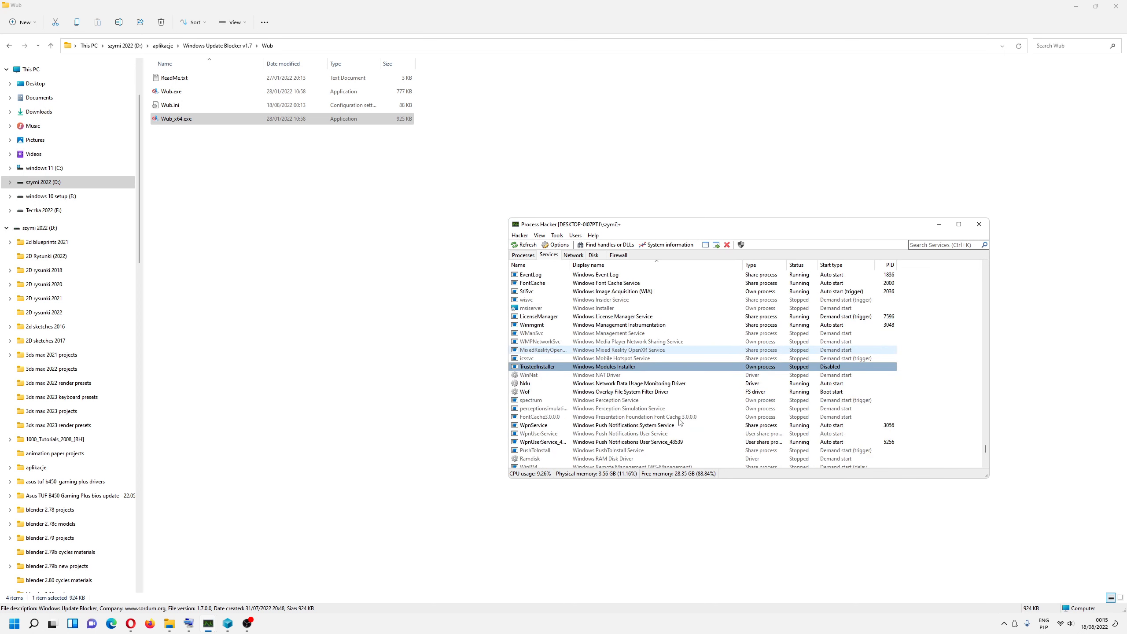
pyautogui.scroll(-7, 680, 422)
pyautogui.click(617, 351)
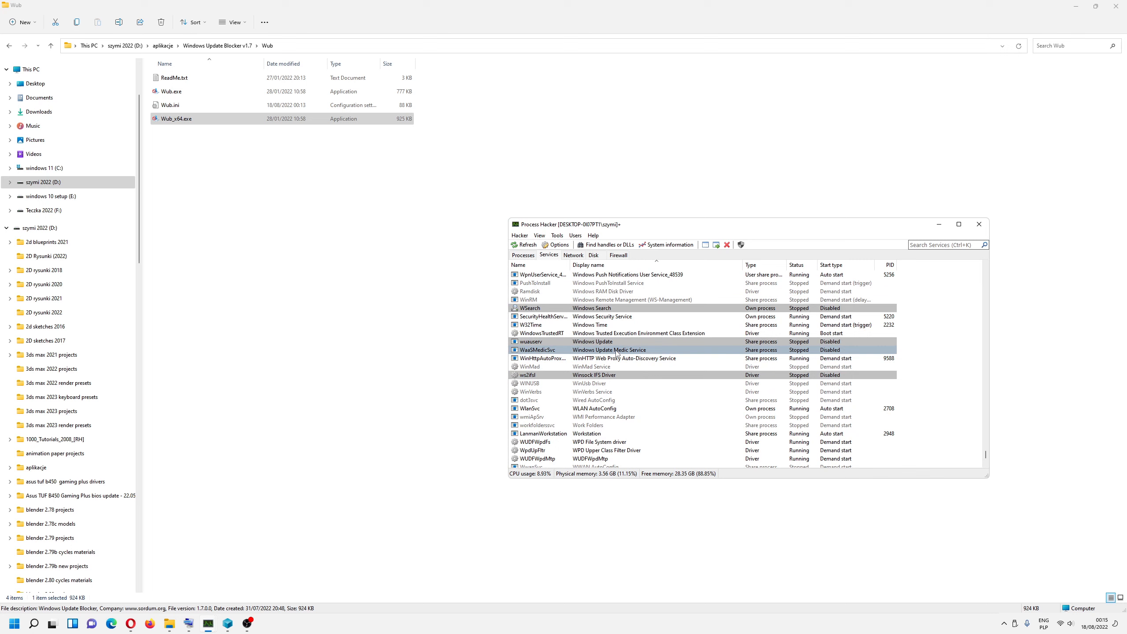
pyautogui.scroll(8, 617, 353)
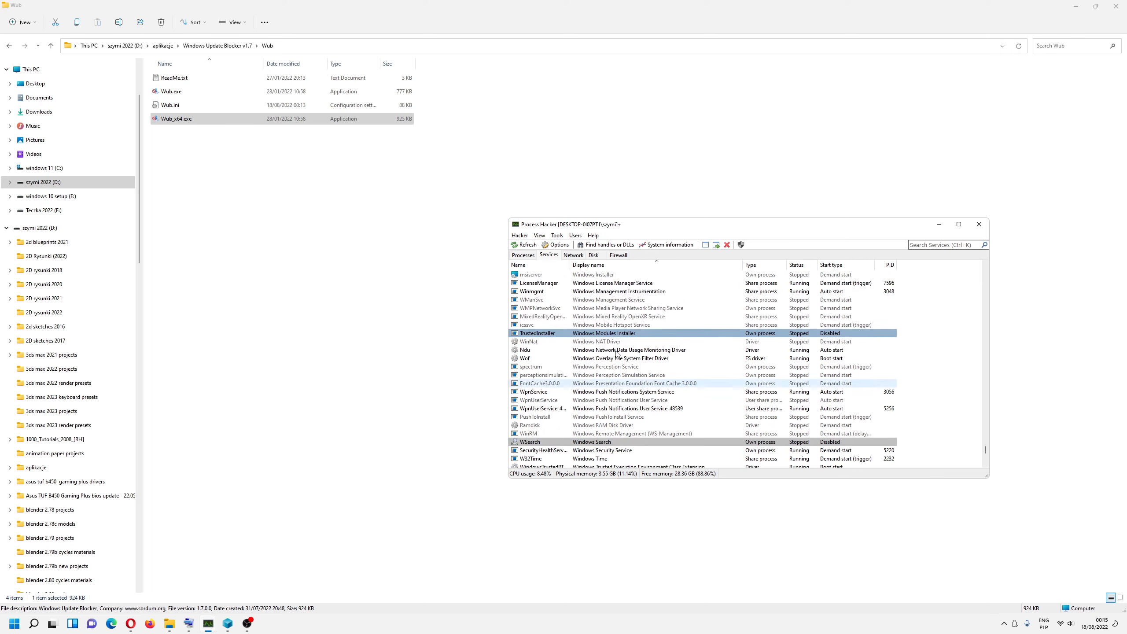
pyautogui.scroll(12, 628, 366)
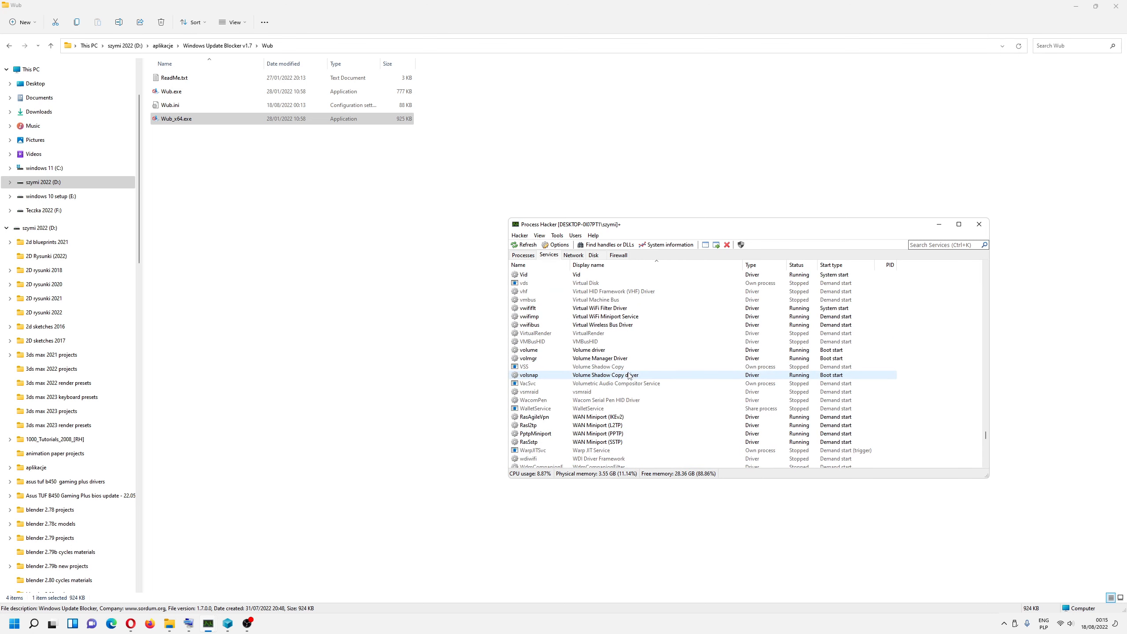
pyautogui.scroll(7, 629, 381)
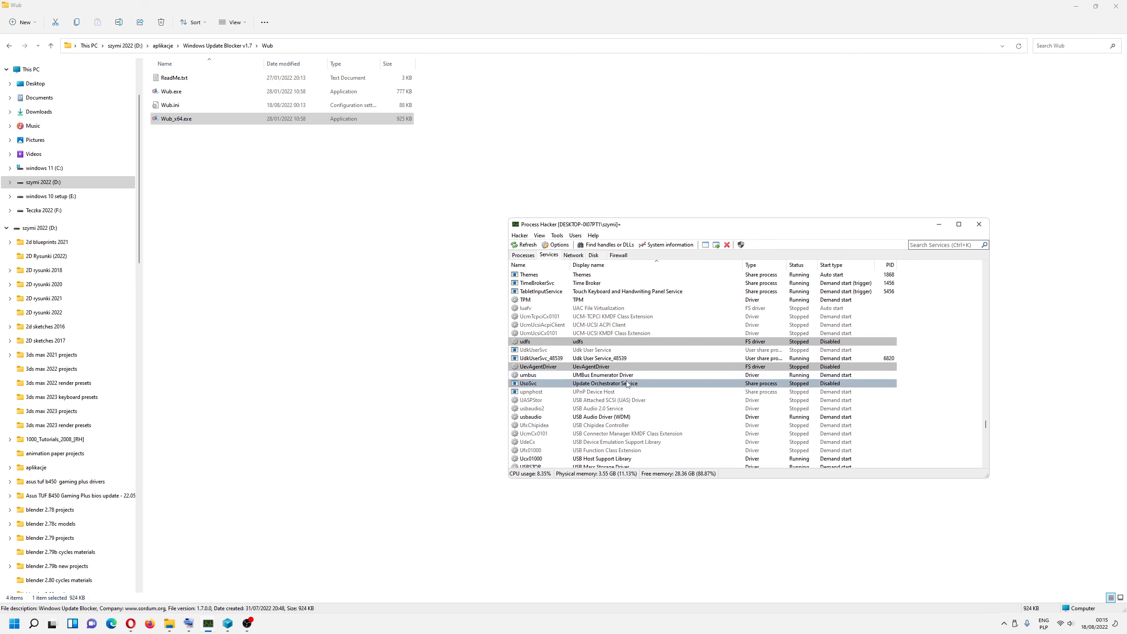
# Step: Review the start types of the remaining services, including SysMain, the diagnostic services, Delivery Optimization and Connected User Experiences and Telemetry
pyautogui.scroll(7, 621, 386)
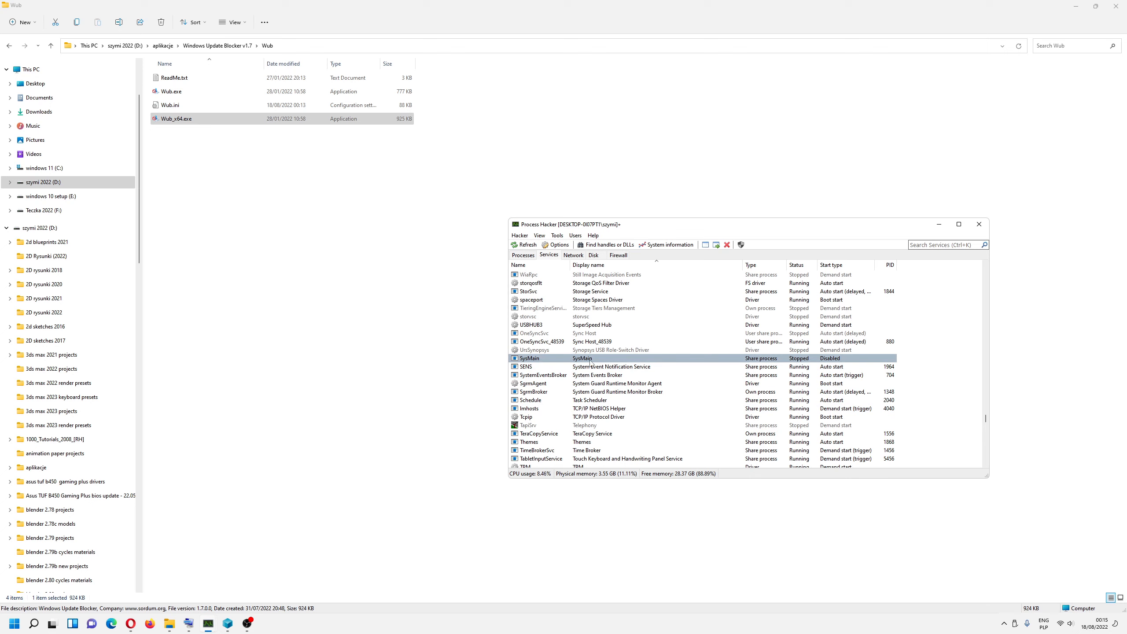
pyautogui.scroll(15, 593, 363)
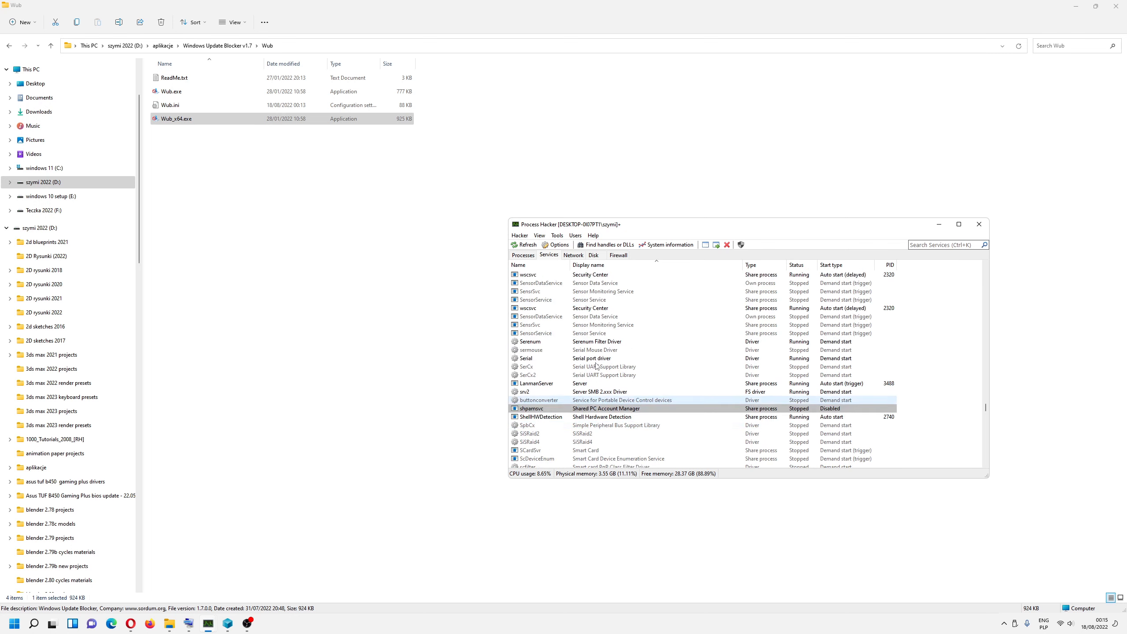
pyautogui.scroll(15, 598, 367)
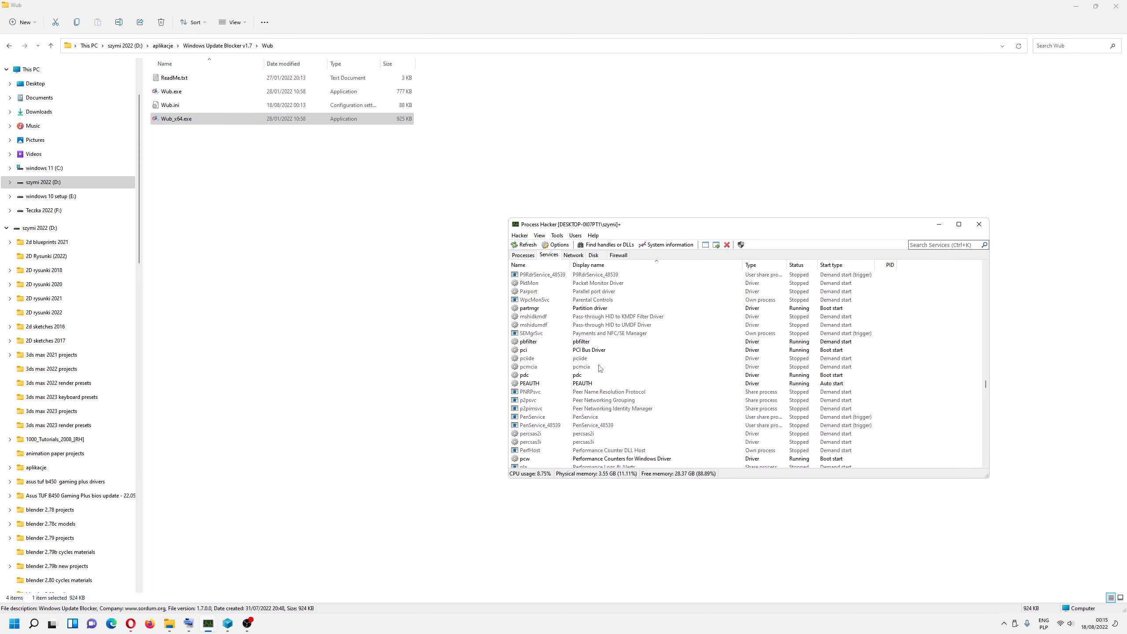
pyautogui.scroll(1, 600, 370)
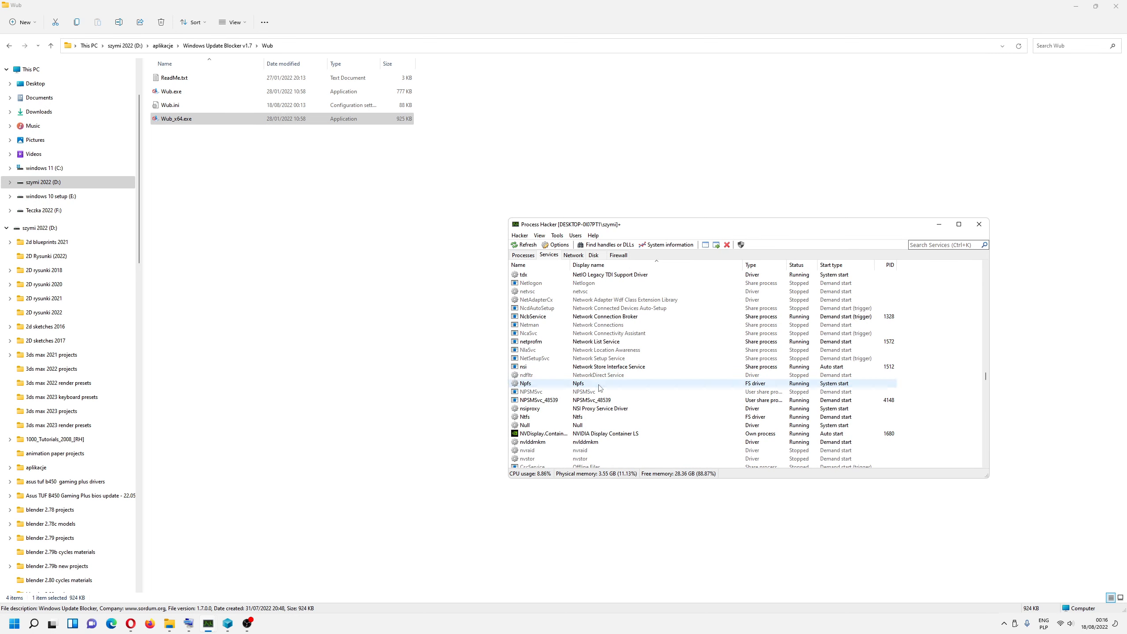
pyautogui.scroll(4, 603, 392)
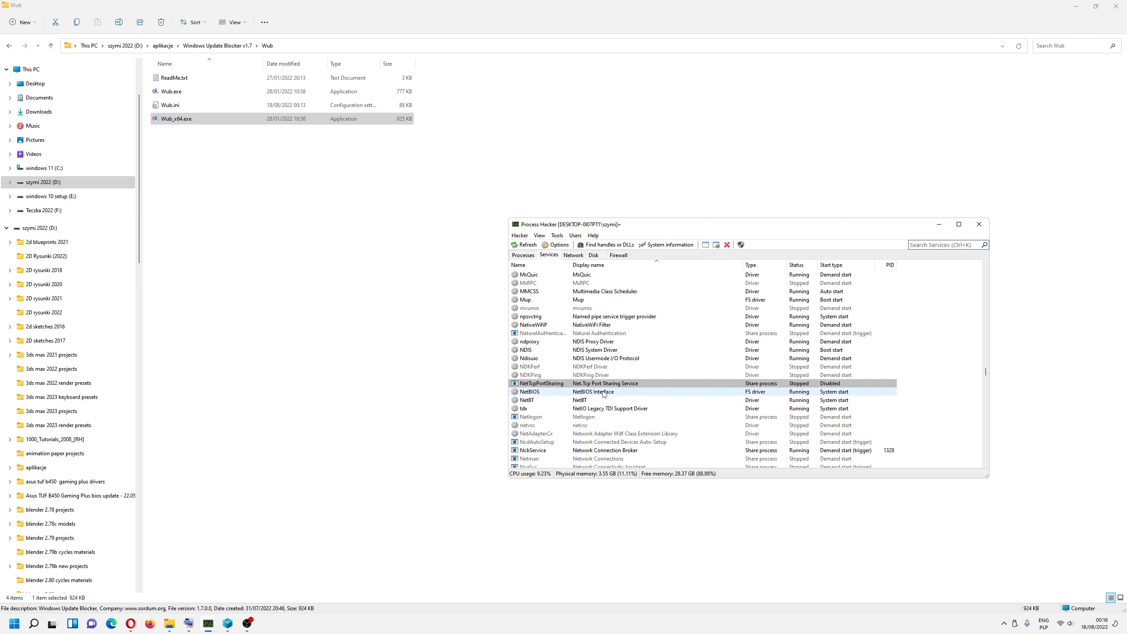
pyautogui.scroll(8, 603, 392)
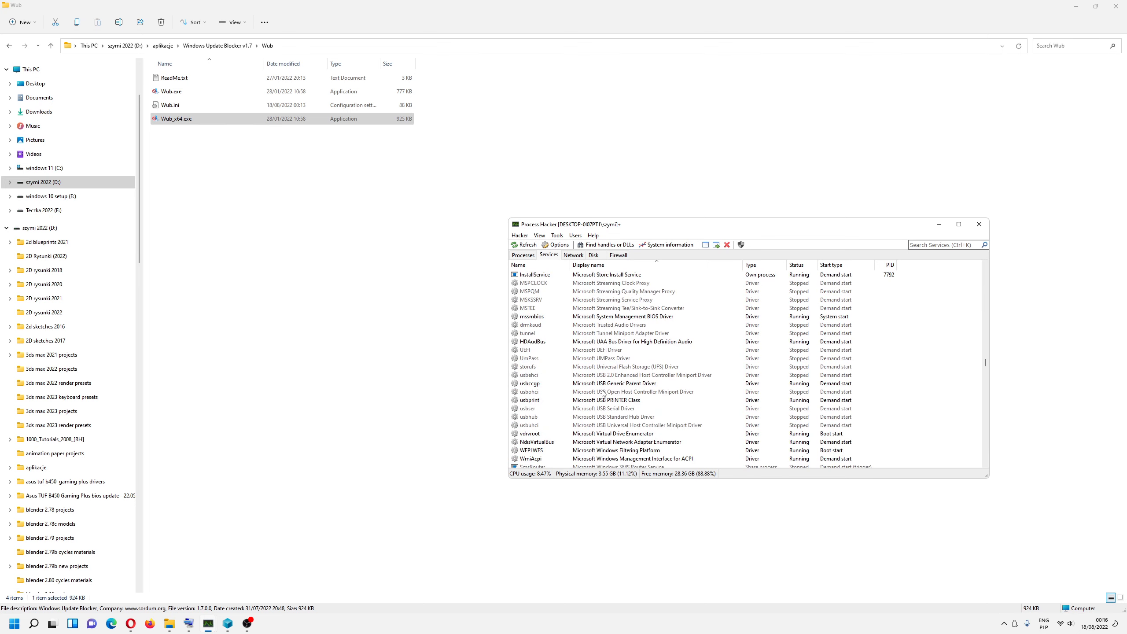
pyautogui.scroll(5, 603, 393)
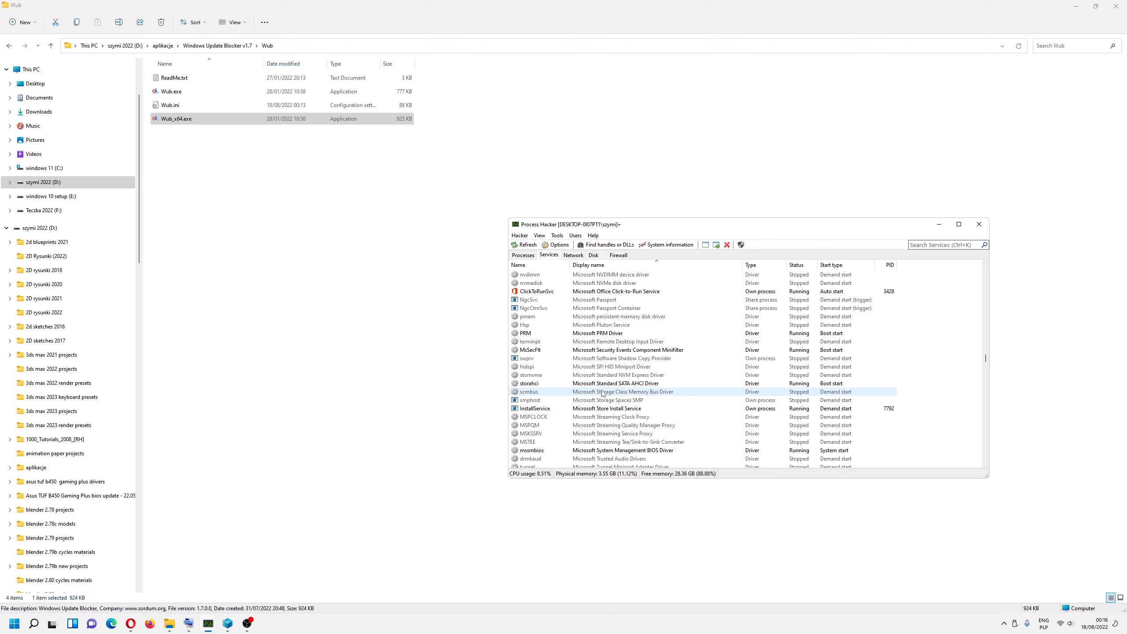
pyautogui.scroll(20, 603, 392)
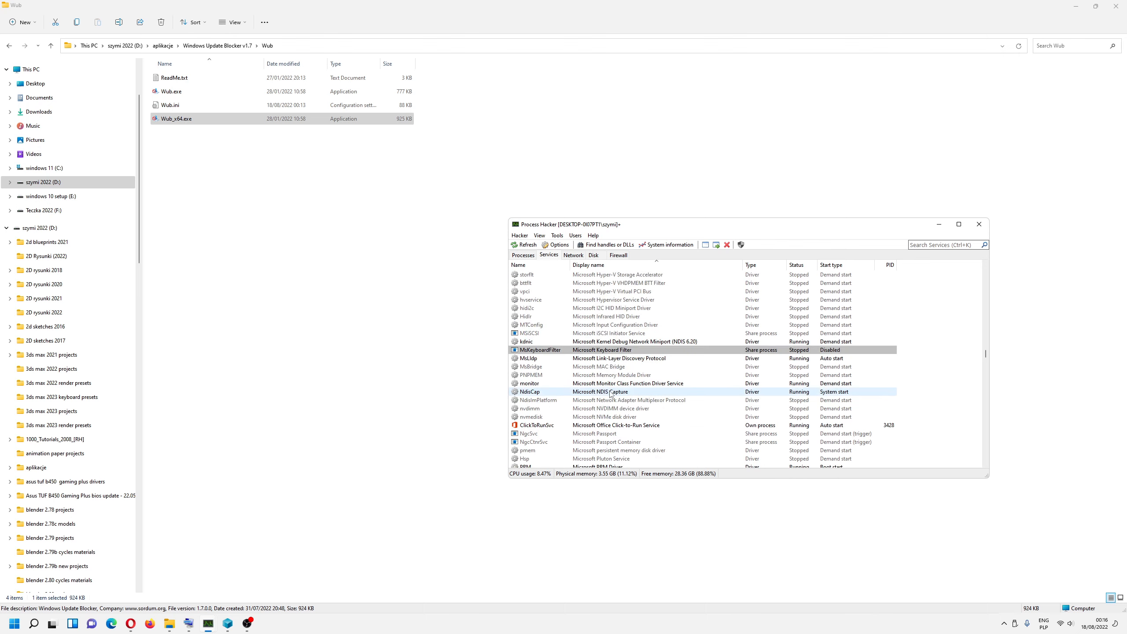
pyautogui.scroll(15, 613, 394)
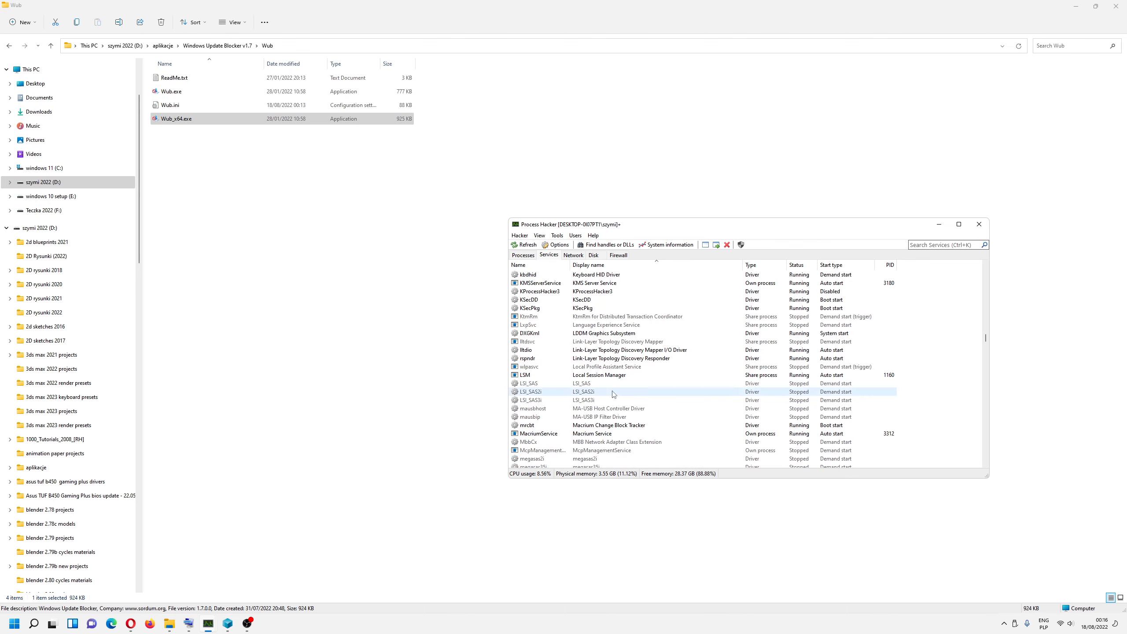
pyautogui.scroll(15, 614, 397)
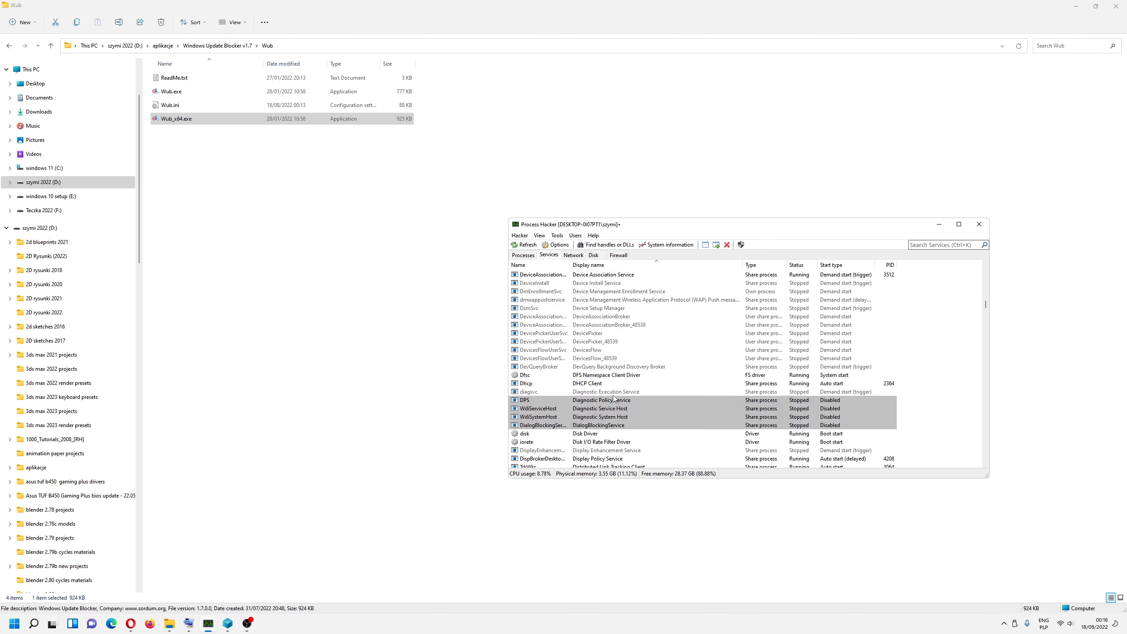
pyautogui.scroll(3, 615, 397)
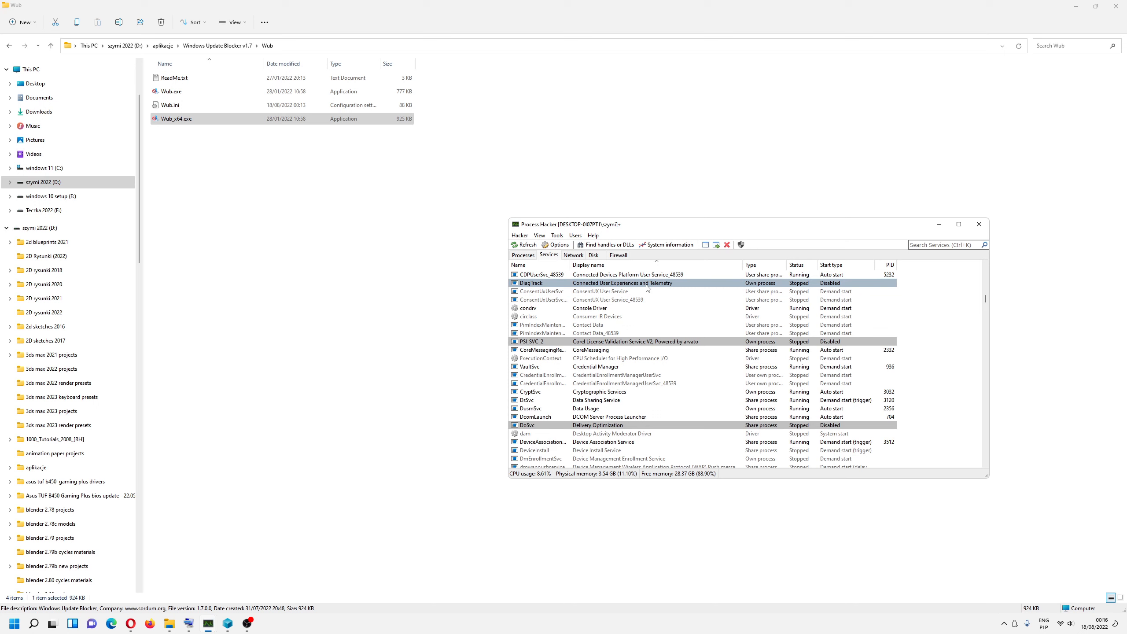
pyautogui.scroll(4, 647, 288)
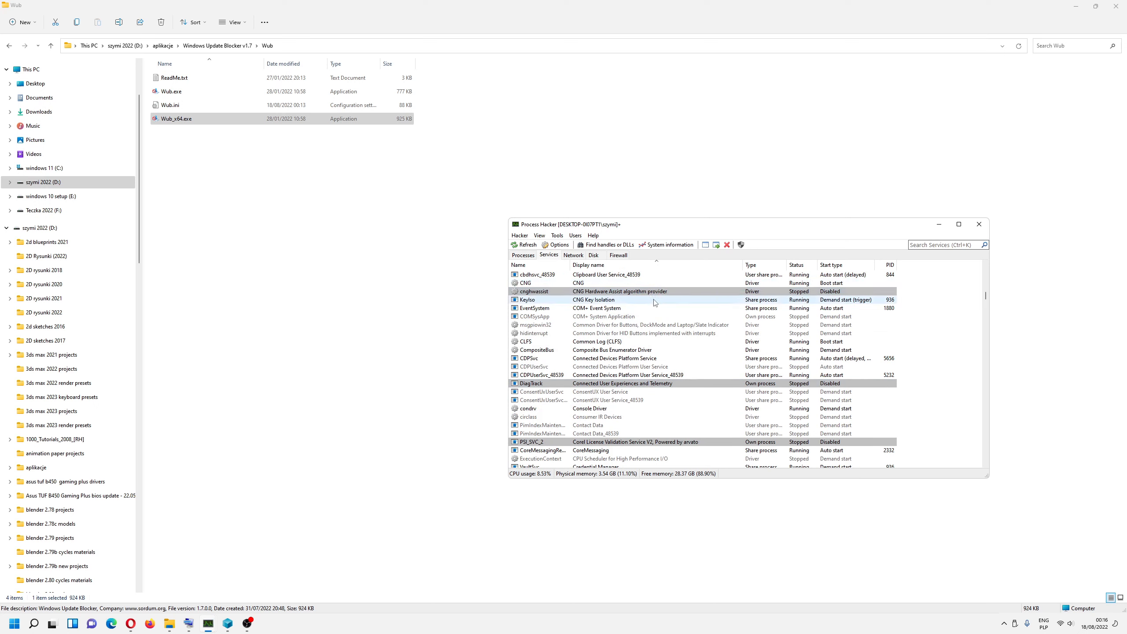
# Step: Recheck the status and start types of the Windows Modules Installer, Windows Search, Windows Update and Windows Update Medic services
pyautogui.scroll(5, 647, 389)
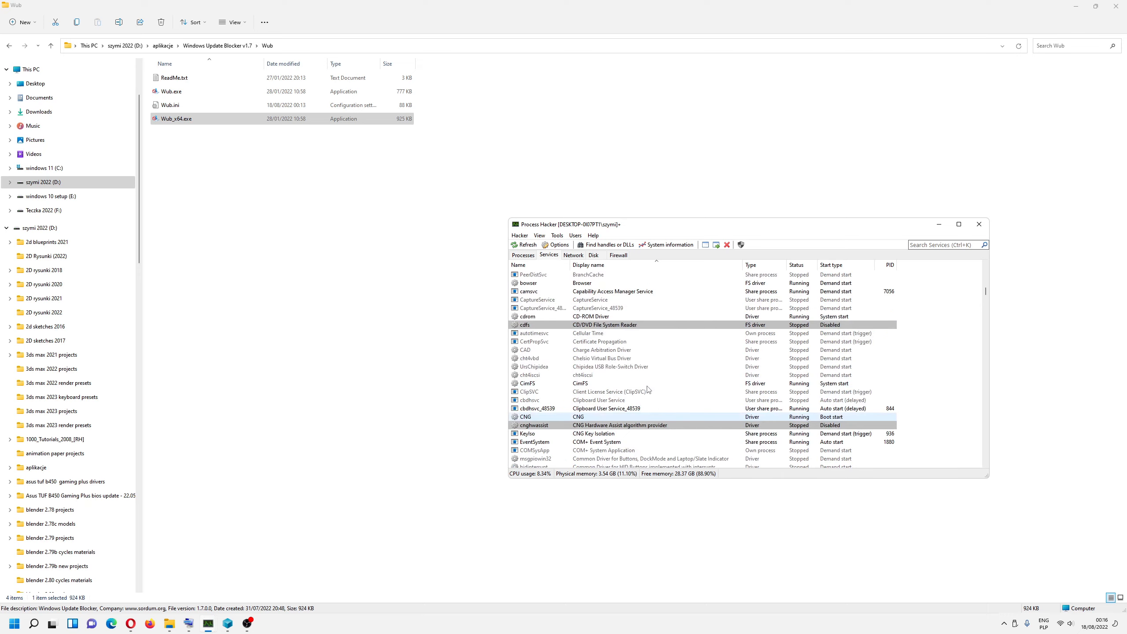
pyautogui.moveTo(986, 293); pyautogui.dragTo(961, 449)
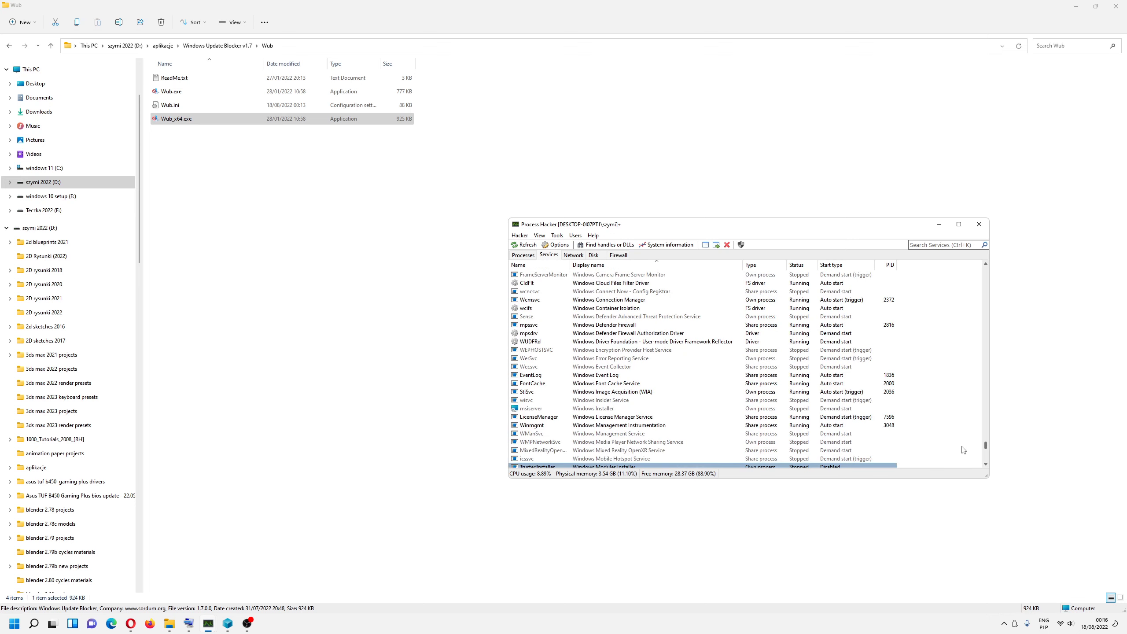
pyautogui.scroll(-7, 766, 461)
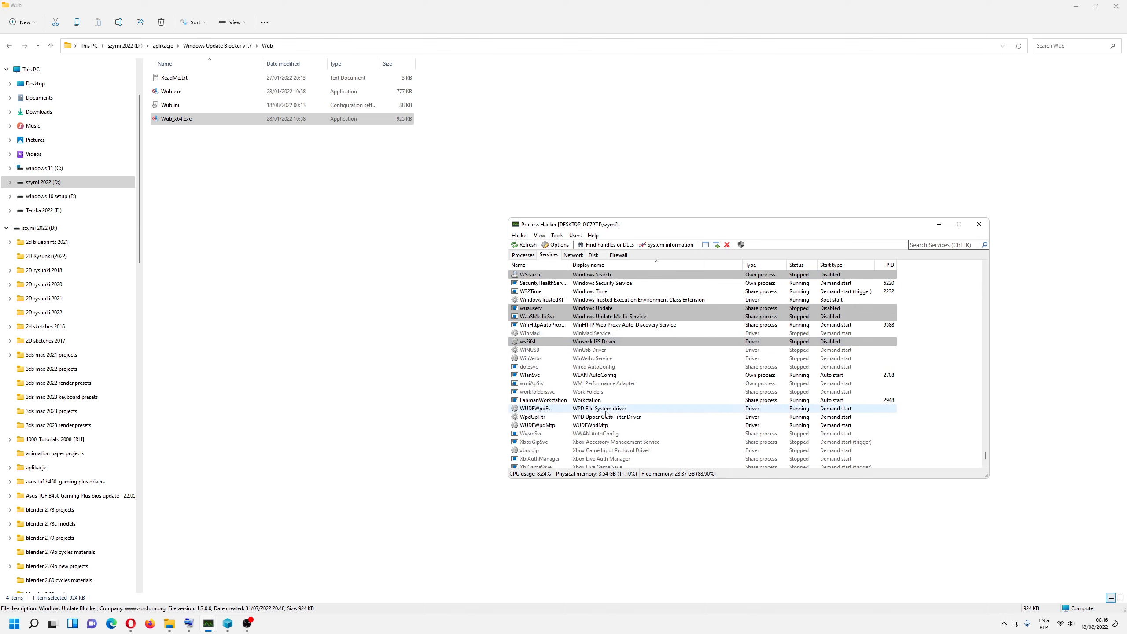
pyautogui.scroll(-1, 621, 419)
pyautogui.scroll(1, 634, 429)
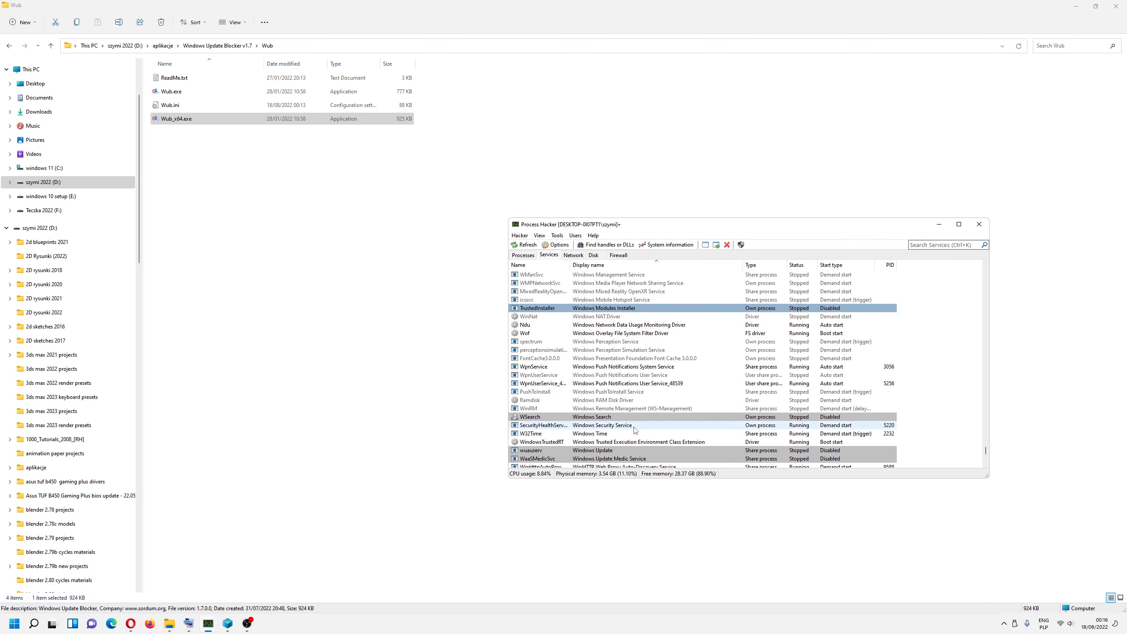
# Step: Locate the Microsoft Defender Antivirus Service in the service list and check its status and start type
pyautogui.scroll(5, 636, 430)
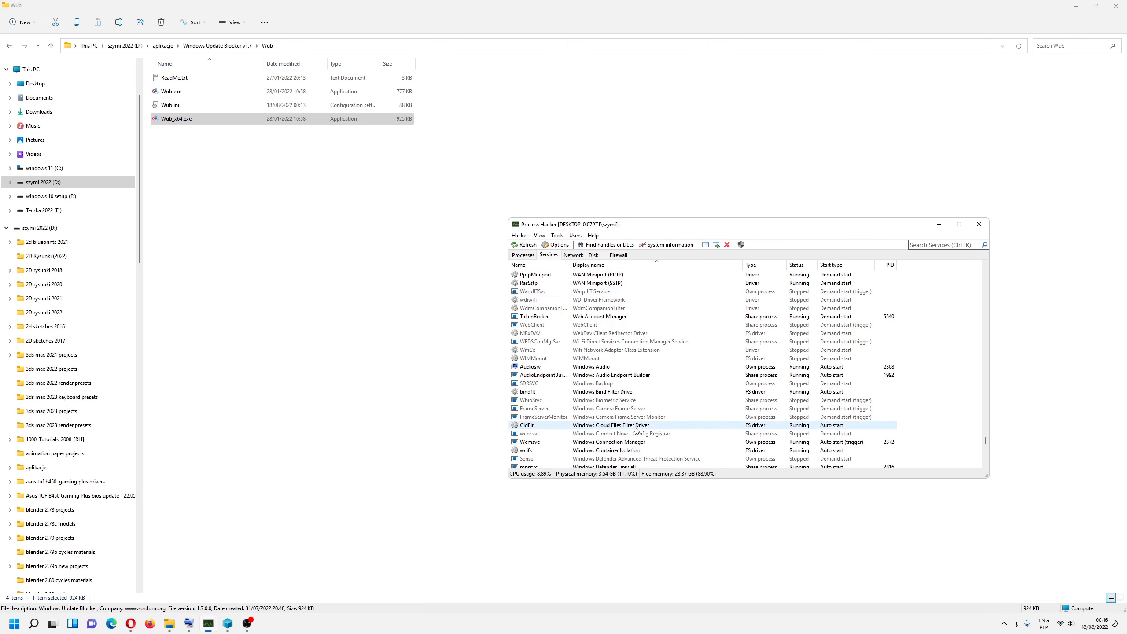
pyautogui.scroll(20, 636, 430)
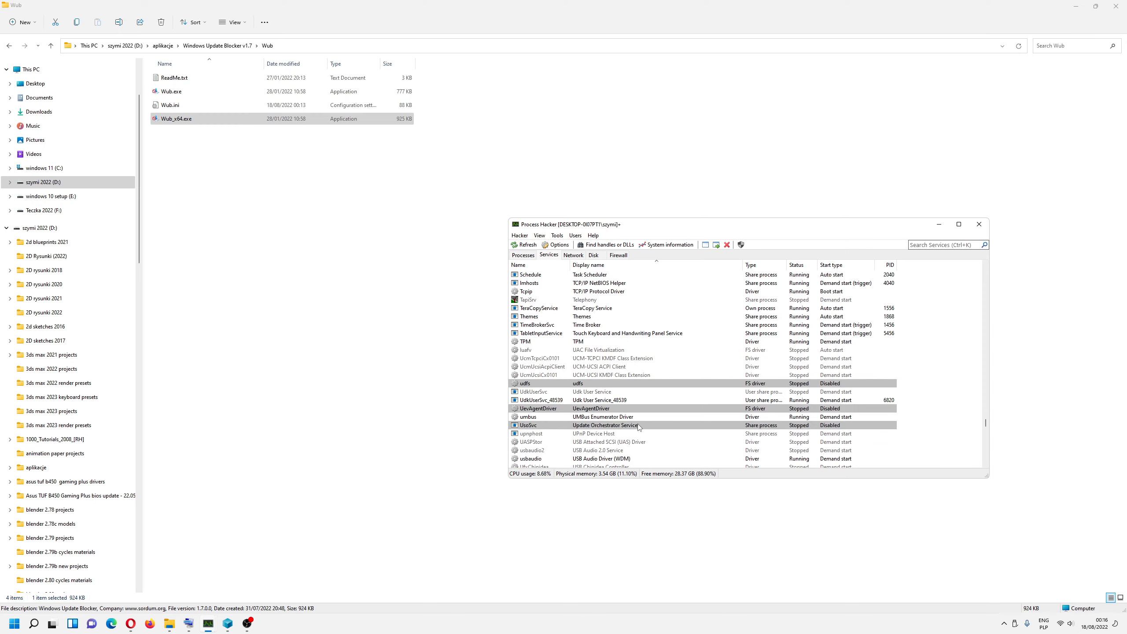
pyautogui.scroll(20, 639, 427)
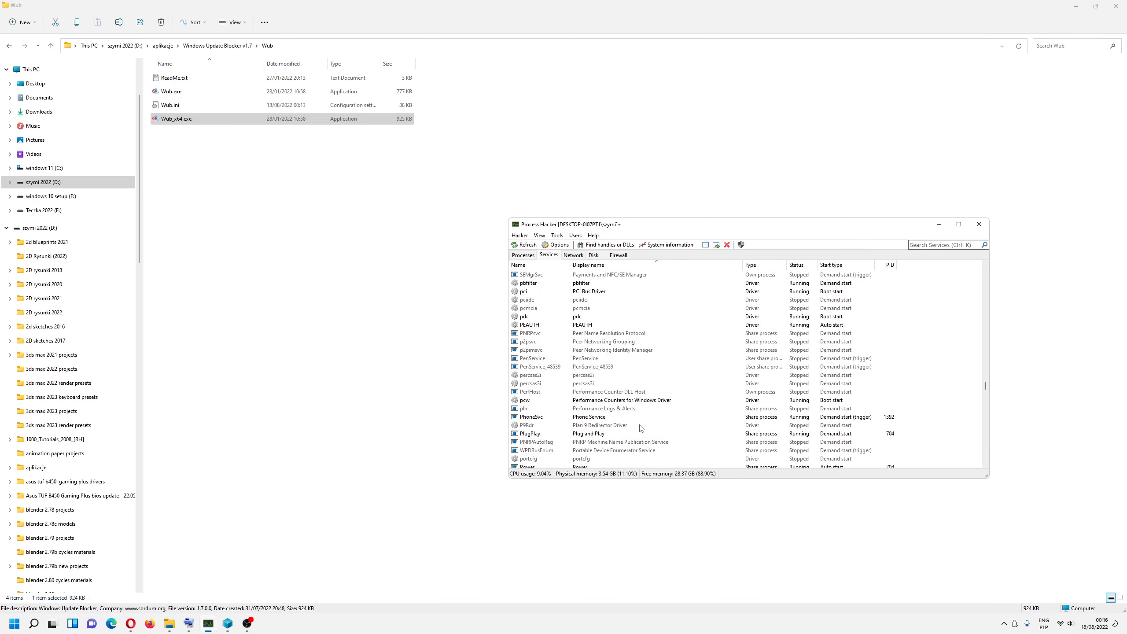
pyautogui.scroll(15, 641, 427)
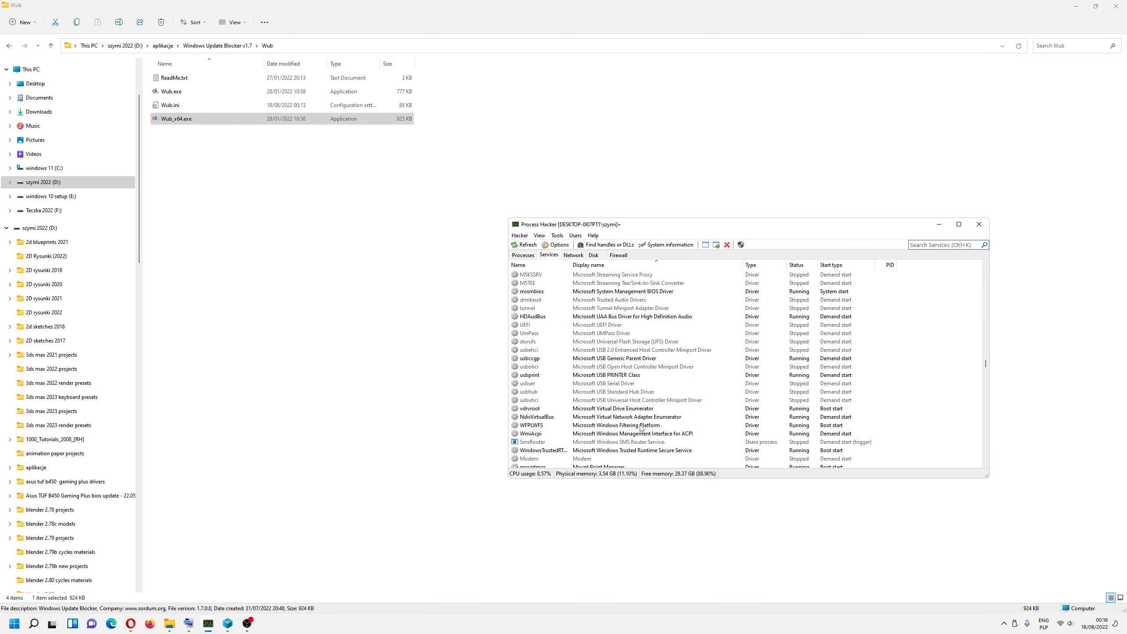
pyautogui.scroll(4, 648, 421)
pyautogui.scroll(-5, 647, 421)
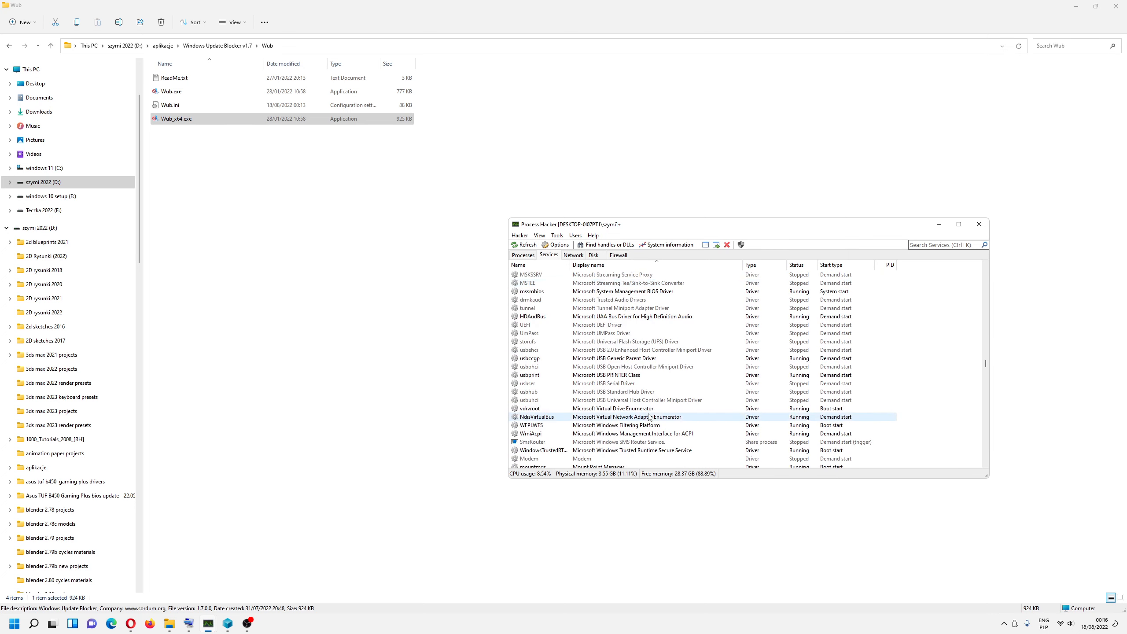
pyautogui.scroll(-3, 639, 430)
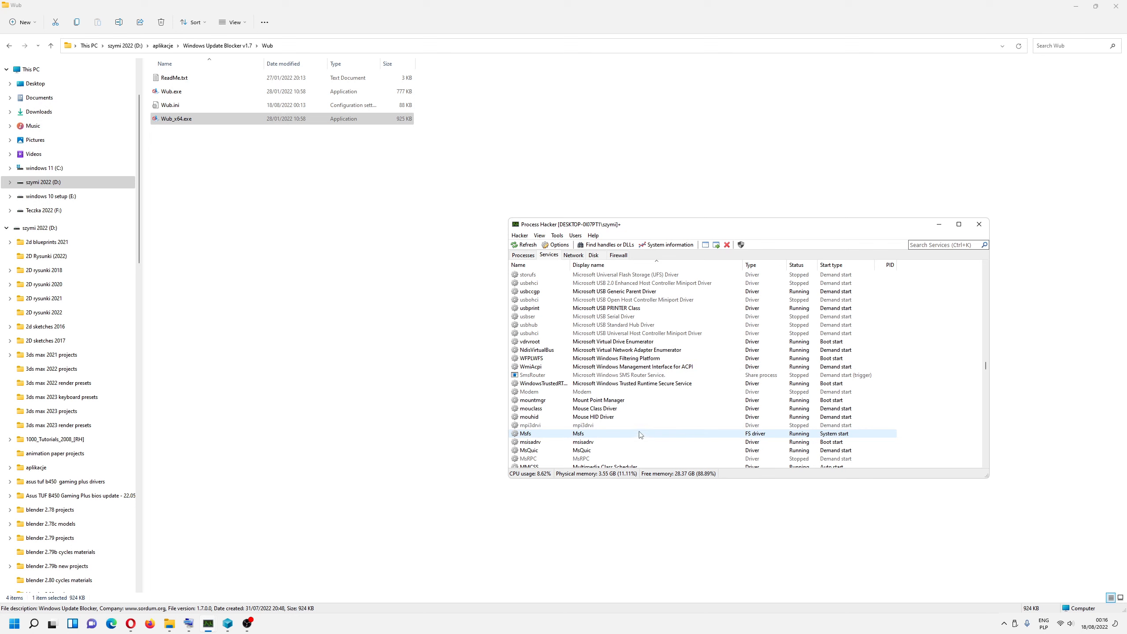
pyautogui.scroll(9, 620, 398)
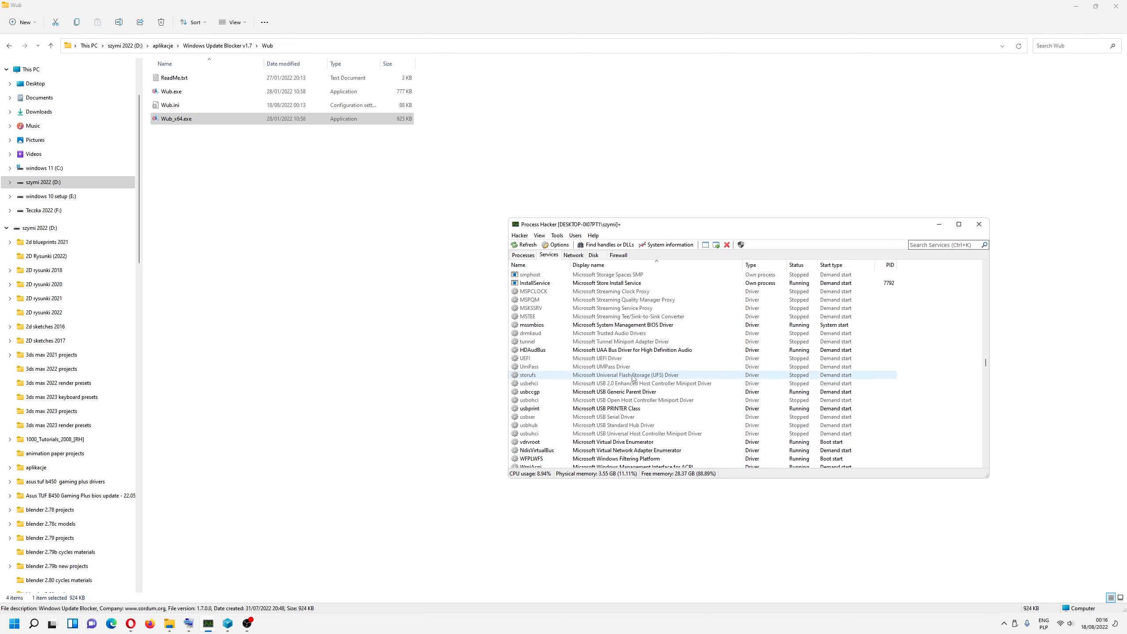
pyautogui.scroll(12, 633, 378)
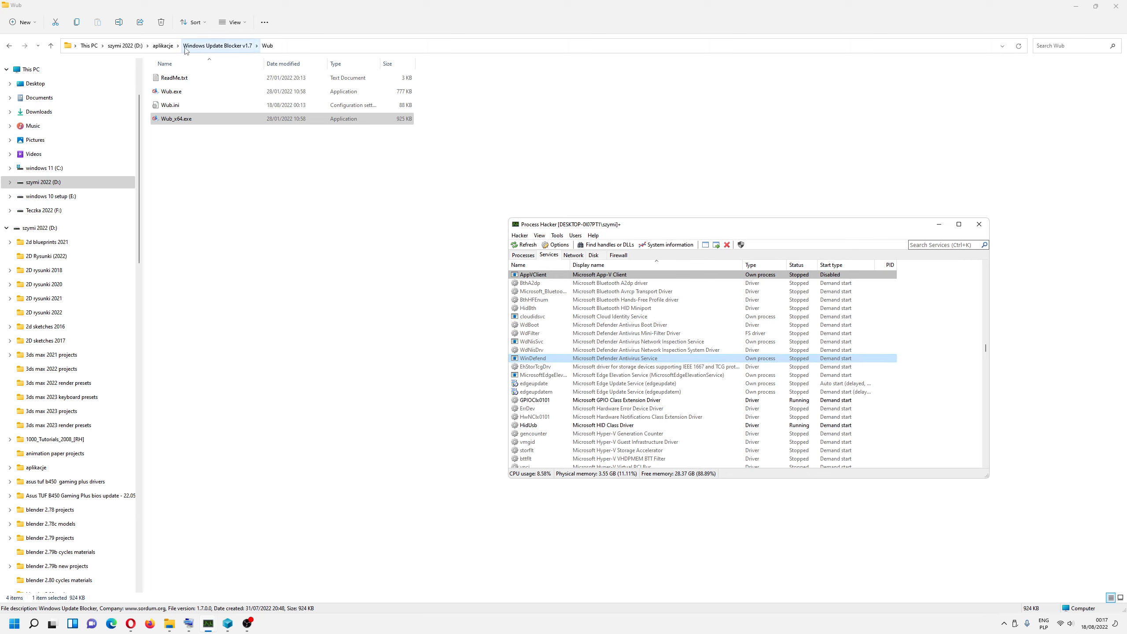
# Step: Run dControl.exe from the windows defender control folder in aplikacje, check the Defender status and available options, and close it
pyautogui.click(163, 45)
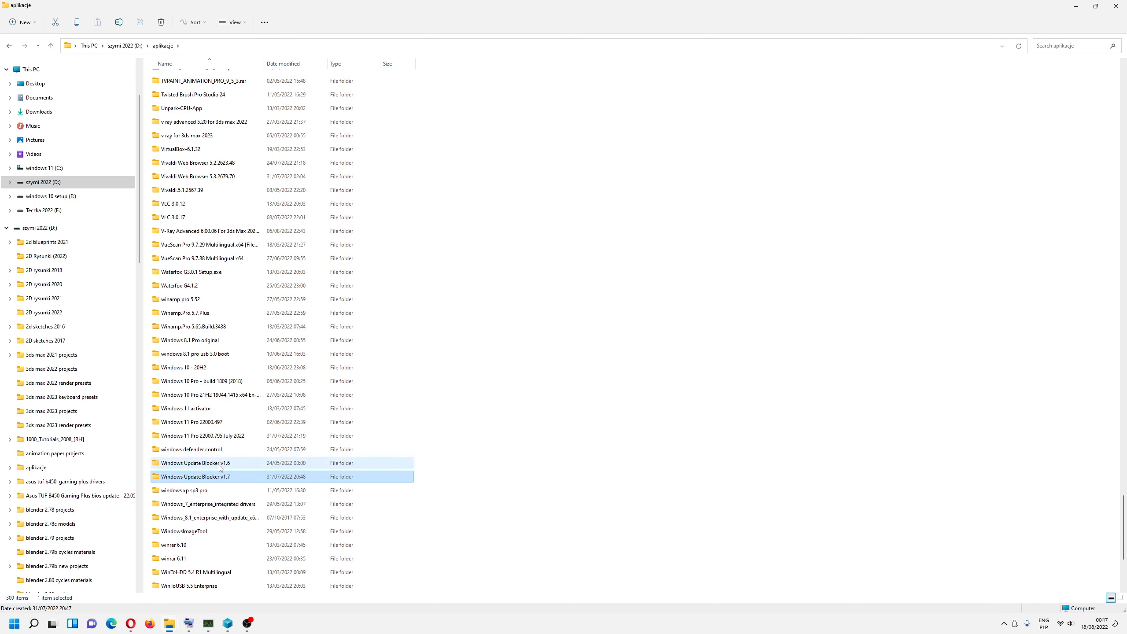
pyautogui.doubleClick(215, 452)
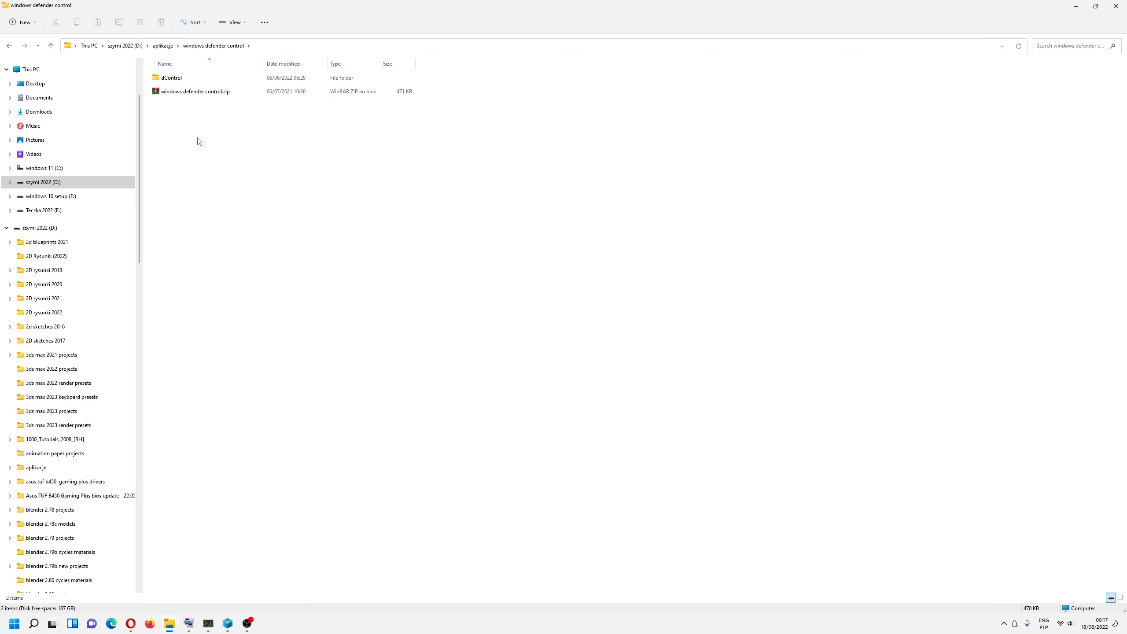
pyautogui.doubleClick(174, 80)
pyautogui.doubleClick(178, 84)
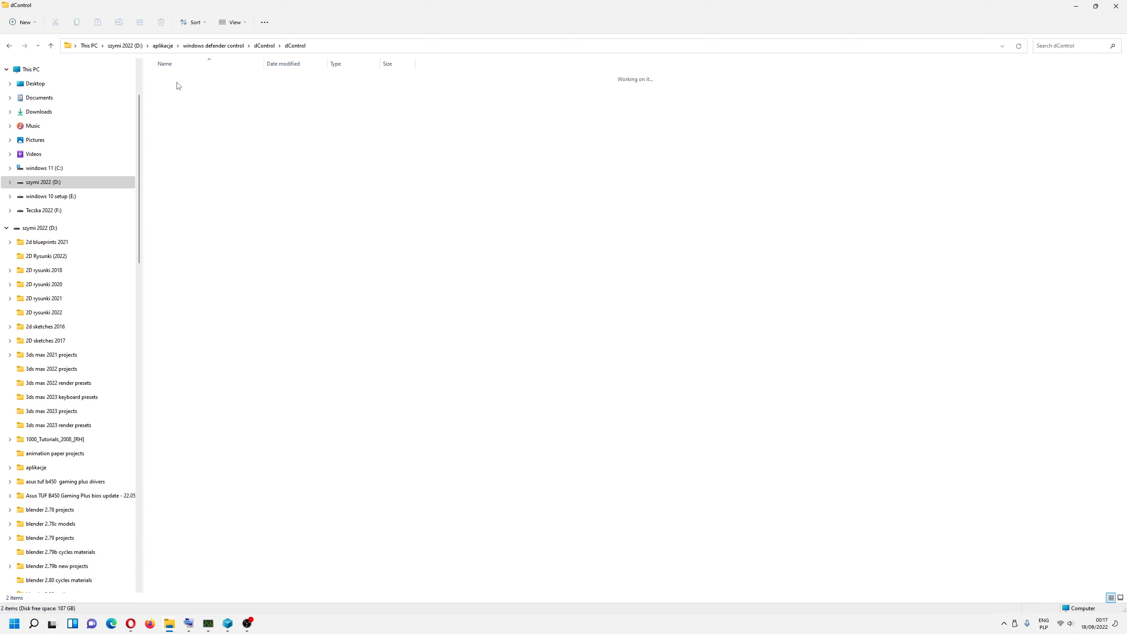
pyautogui.doubleClick(177, 80)
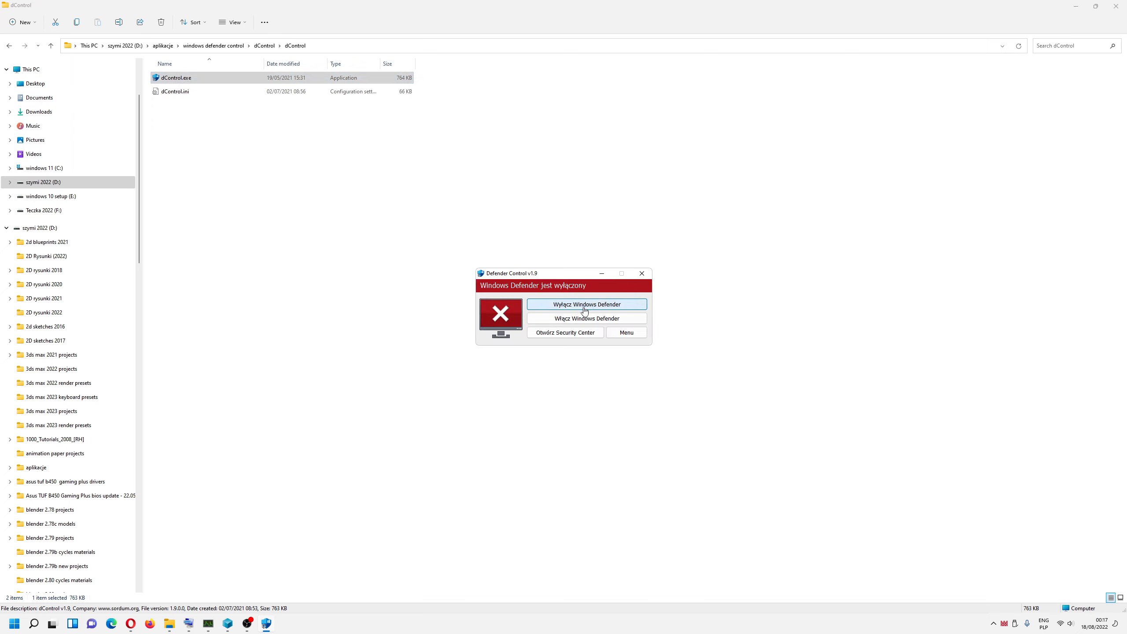
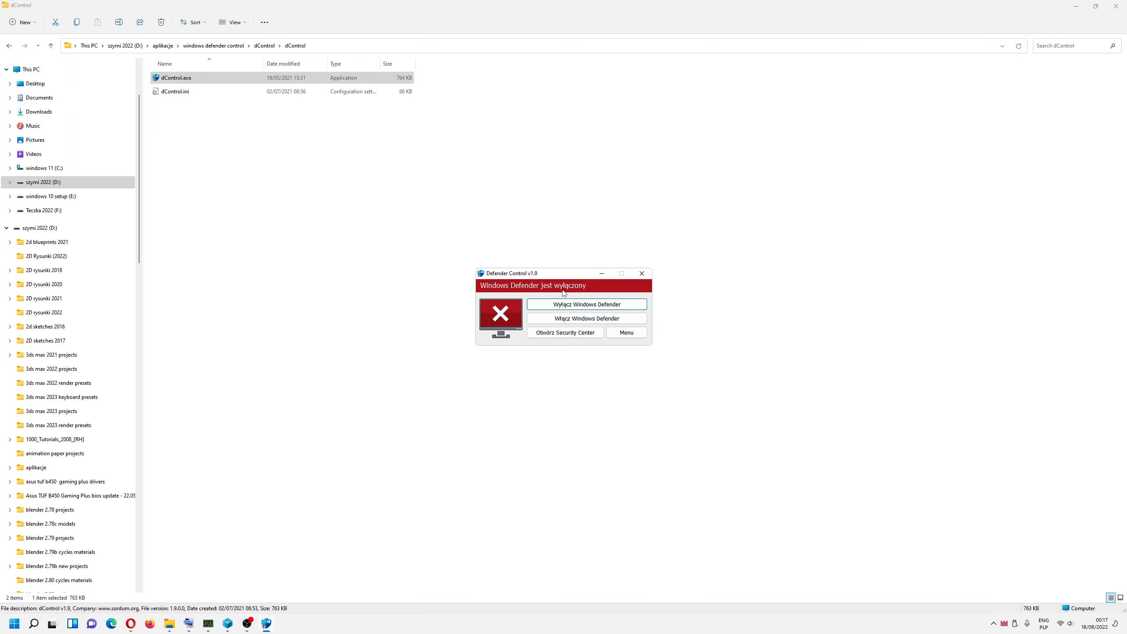
pyautogui.click(631, 334)
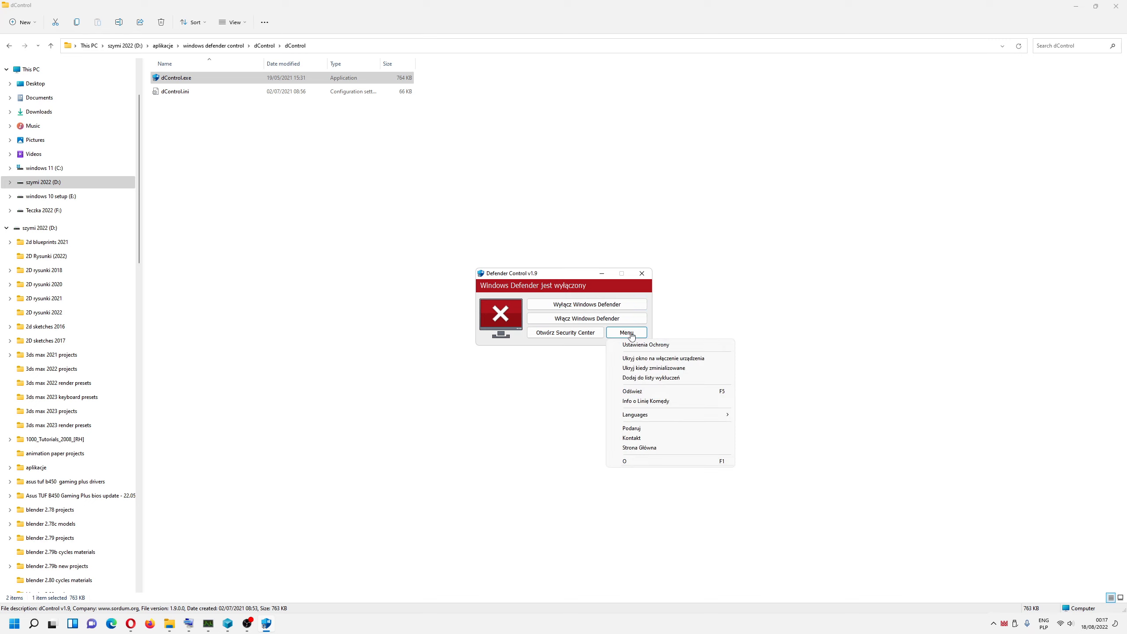
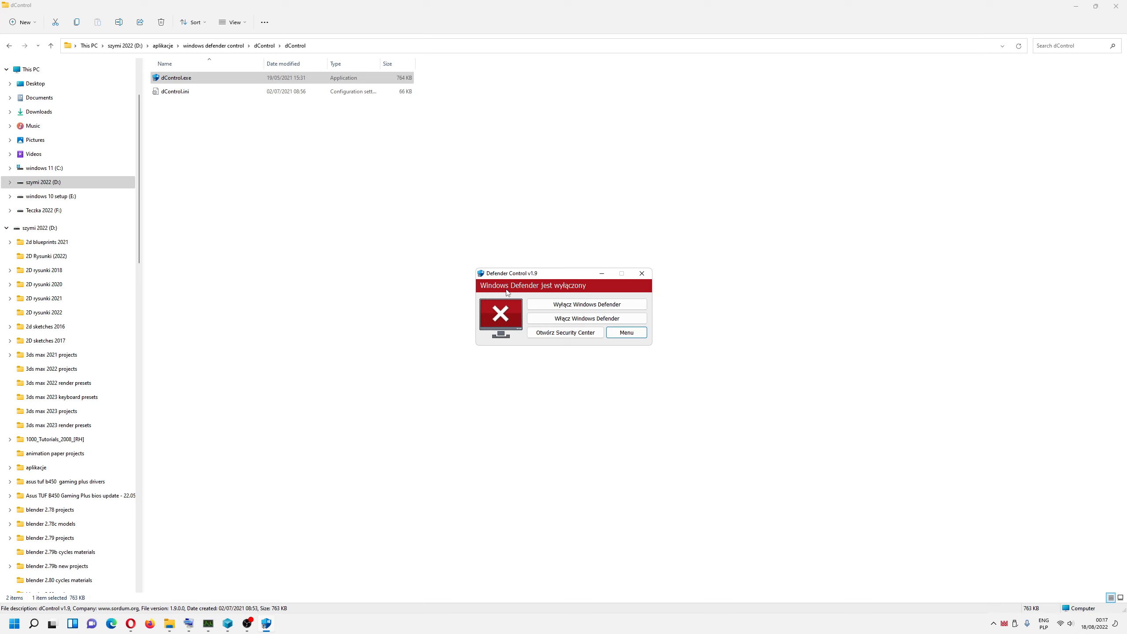
pyautogui.click(643, 273)
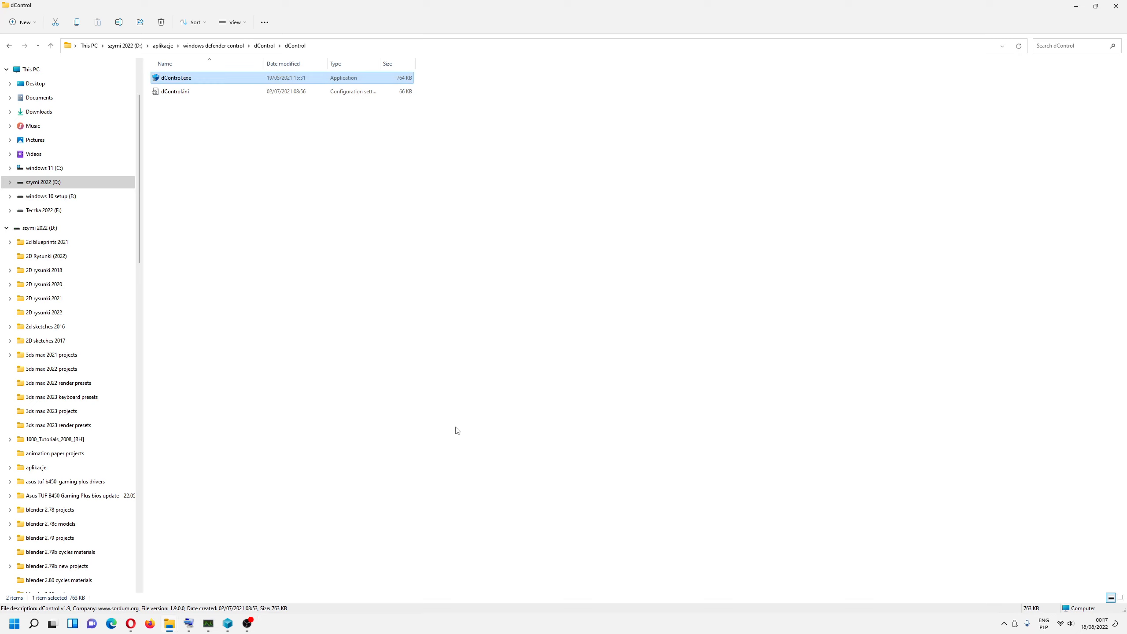
# Step: Open Task Scheduler and display the tasks in the library folder Microsoft > Windows > Application Experience
pyautogui.click(51, 624)
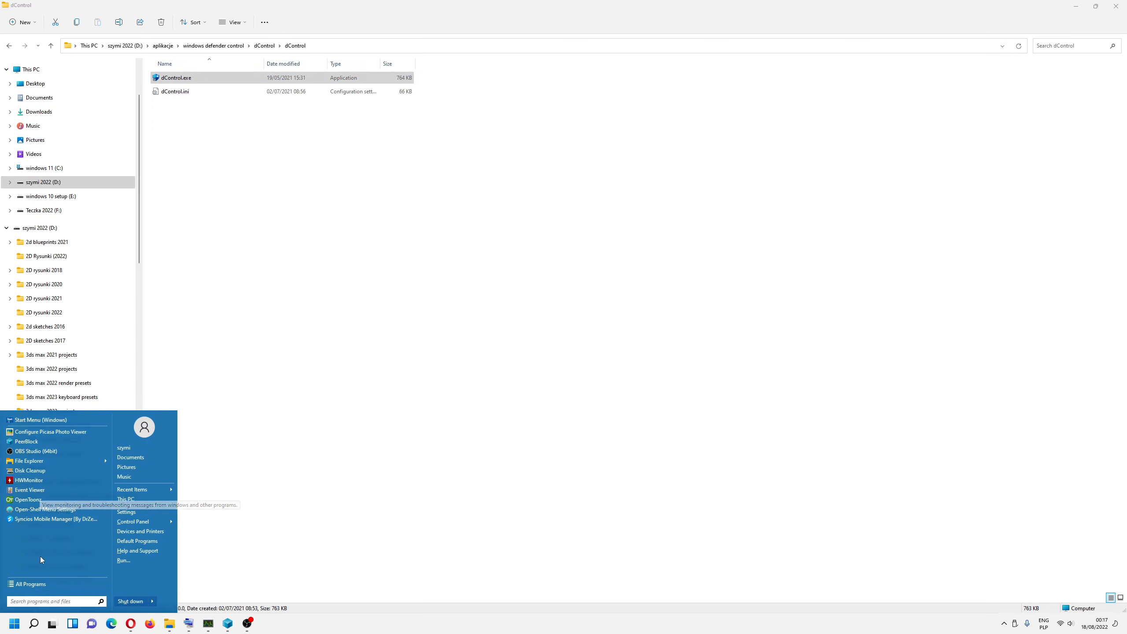
pyautogui.write('task')
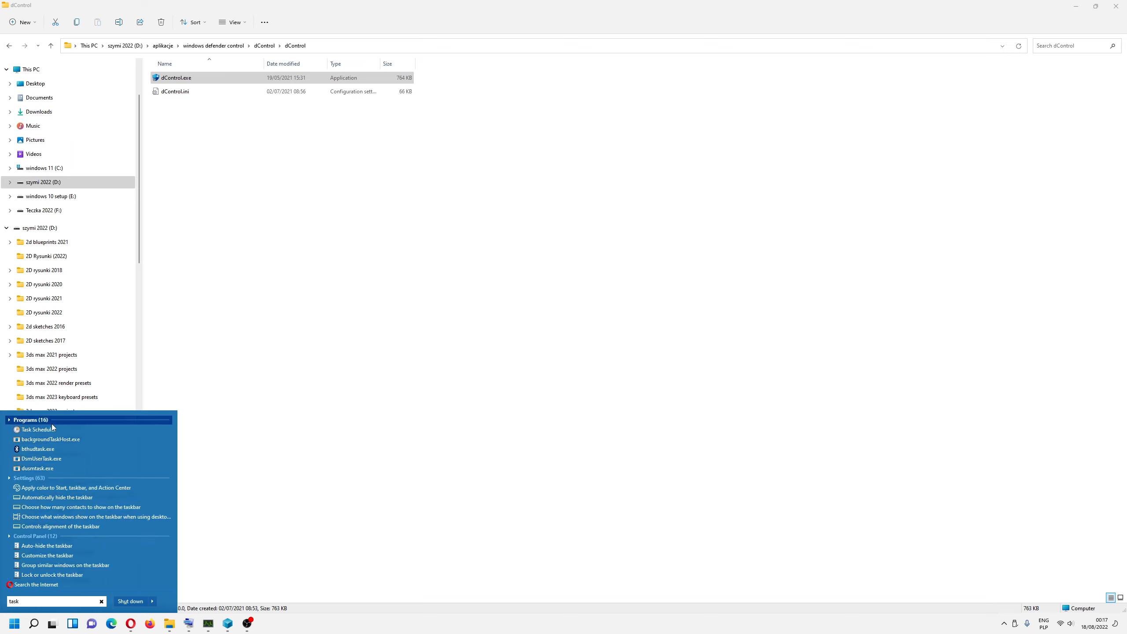
pyautogui.click(44, 430)
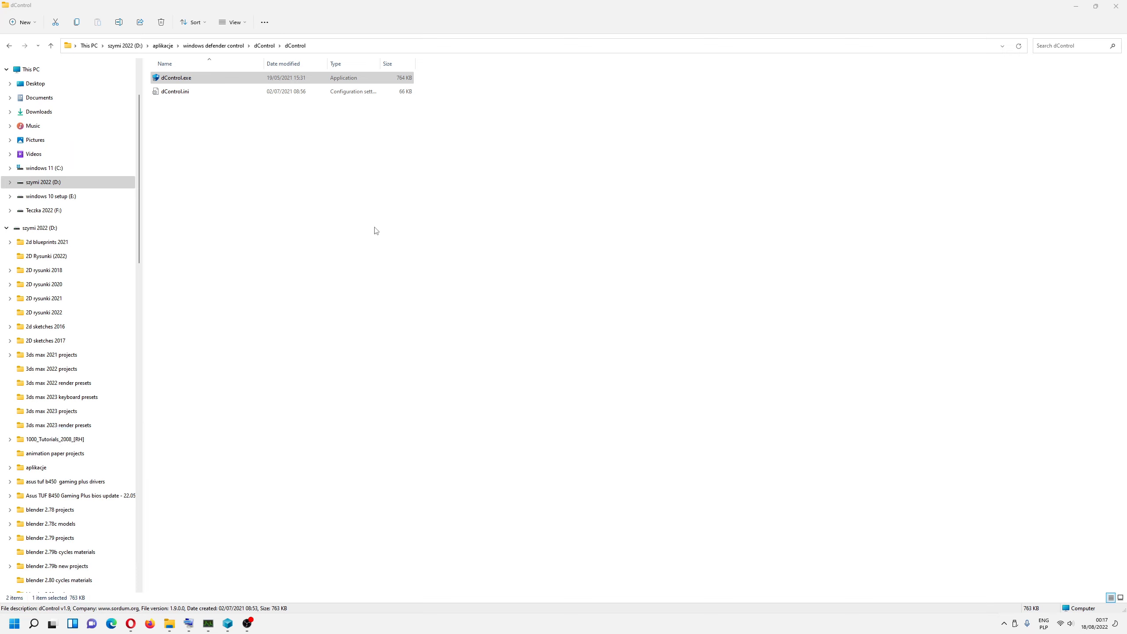
pyautogui.click(161, 231)
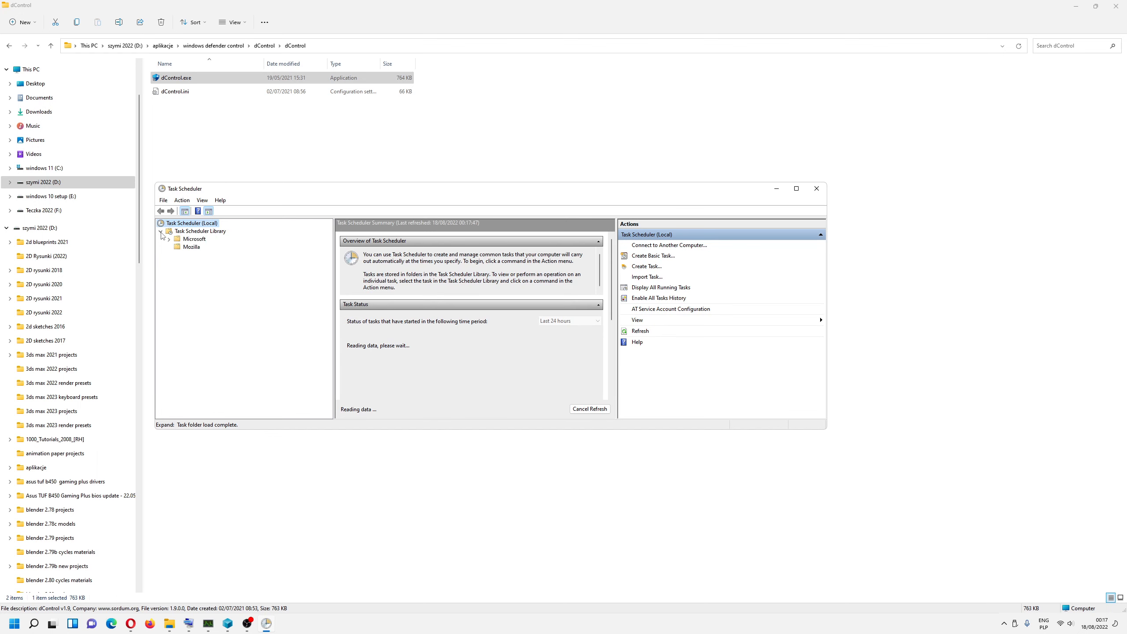
pyautogui.click(168, 240)
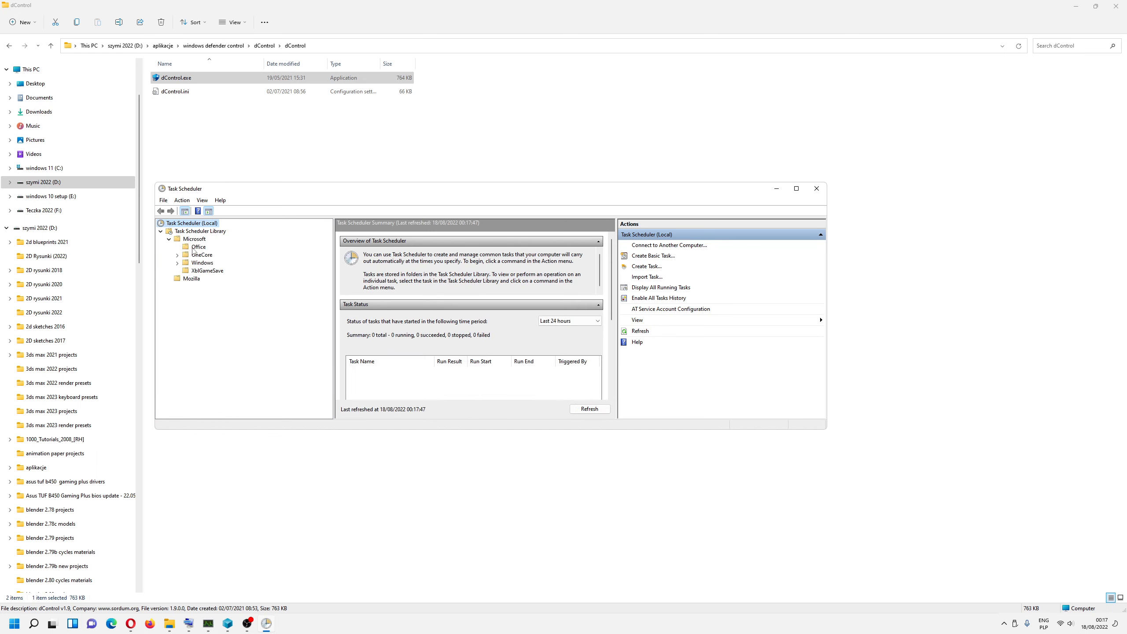
pyautogui.click(177, 263)
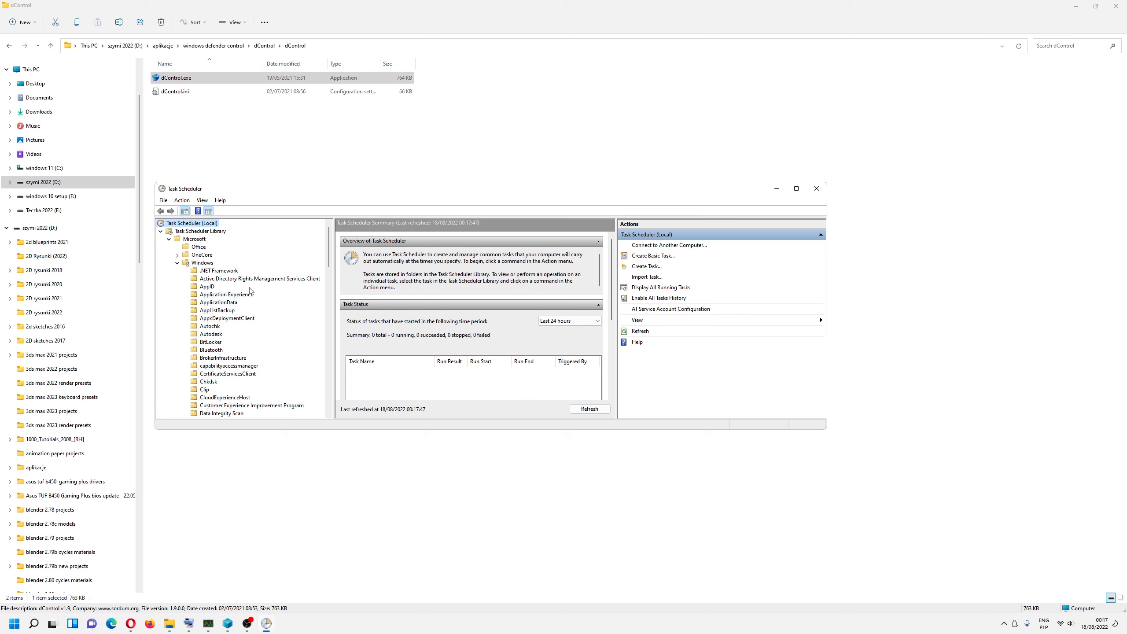
pyautogui.click(235, 296)
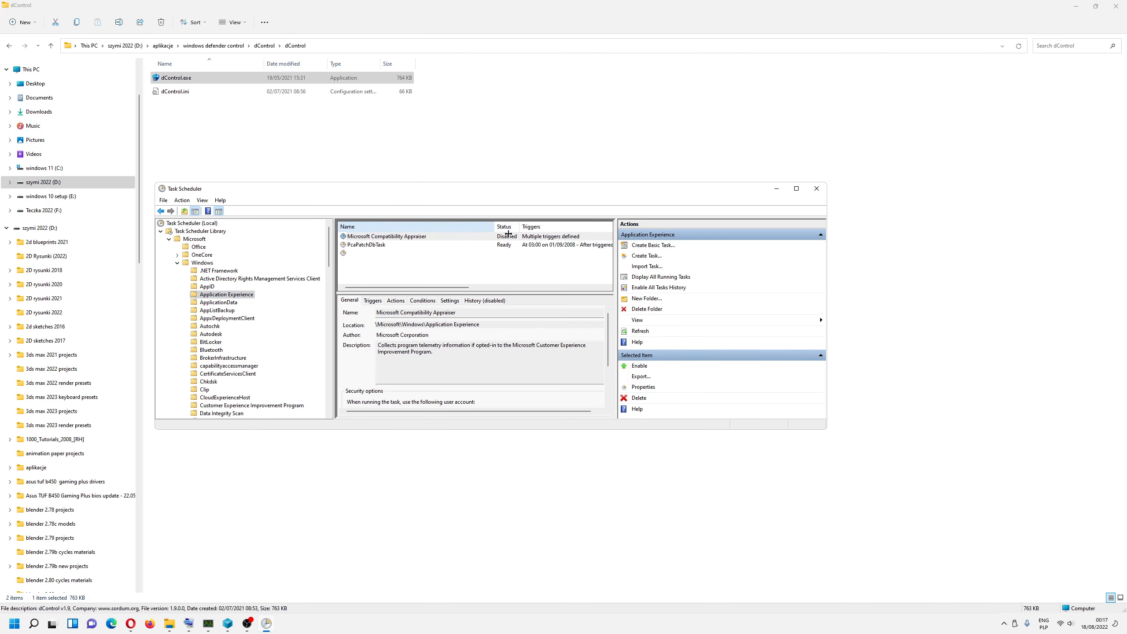
# Step: Check the status and available actions of the Microsoft Compatibility Appraiser task, then close Task Scheduler
pyautogui.rightClick(417, 236)
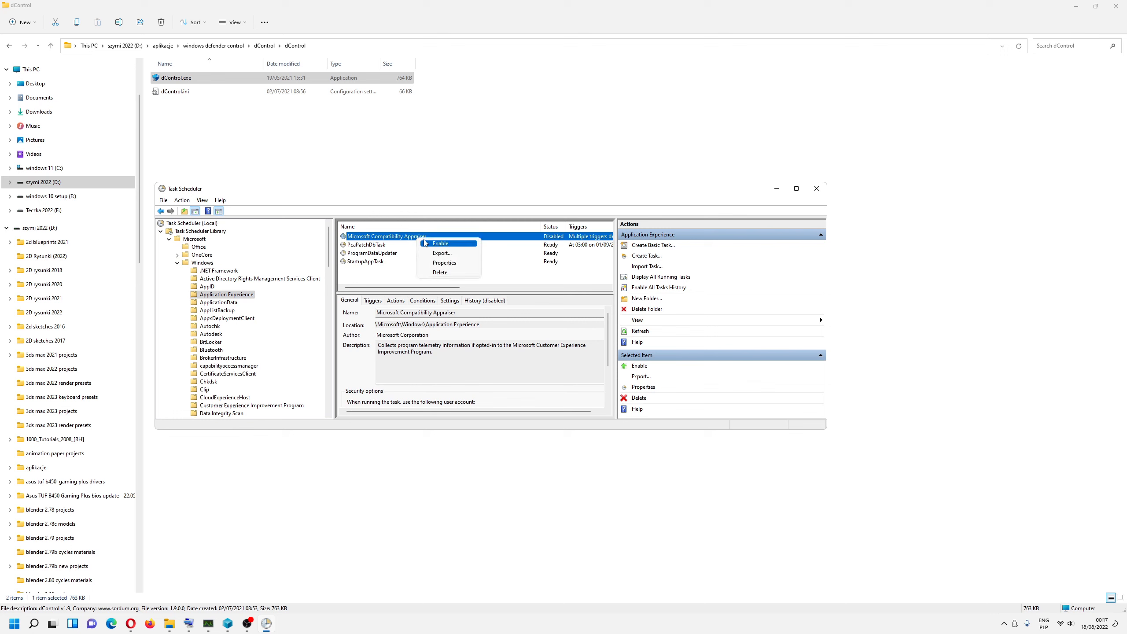
pyautogui.click(395, 236)
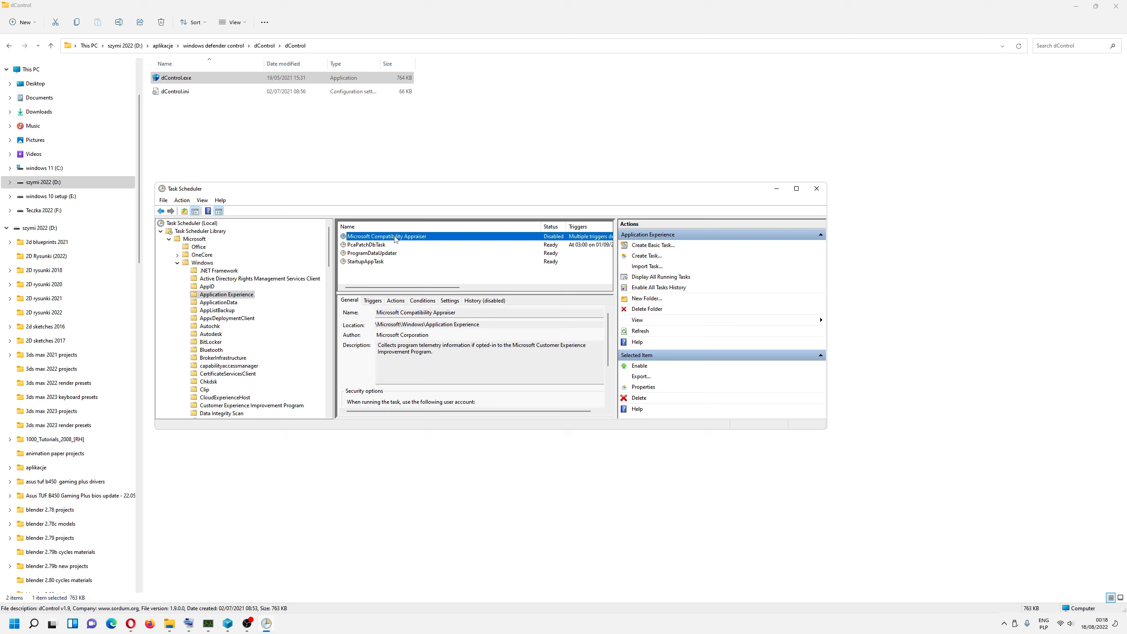
pyautogui.rightClick(393, 238)
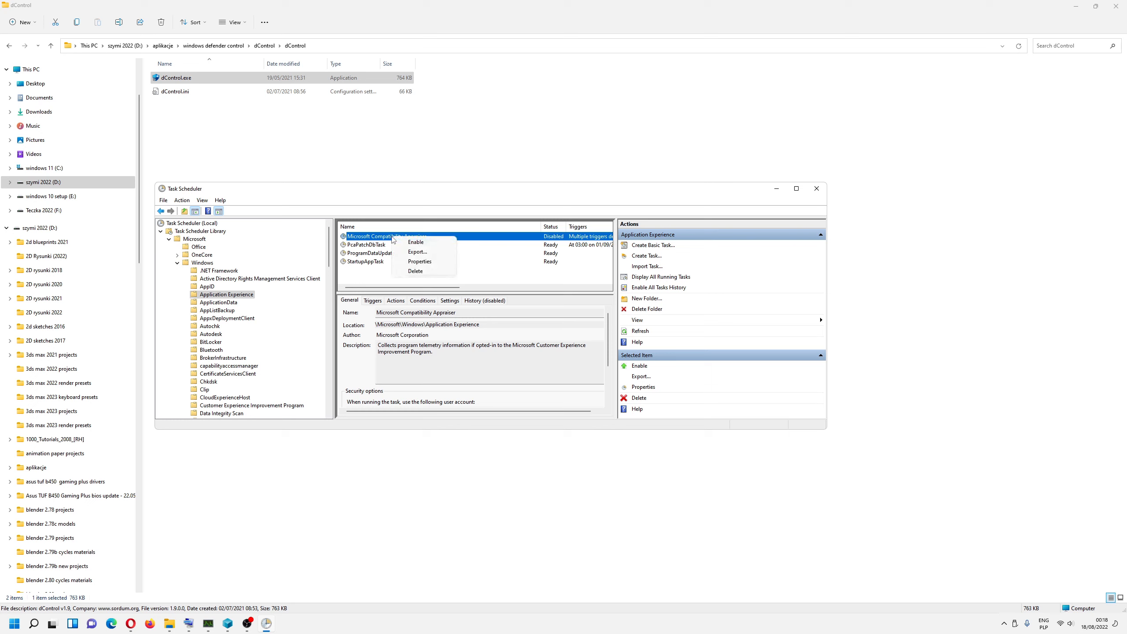
pyautogui.click(387, 239)
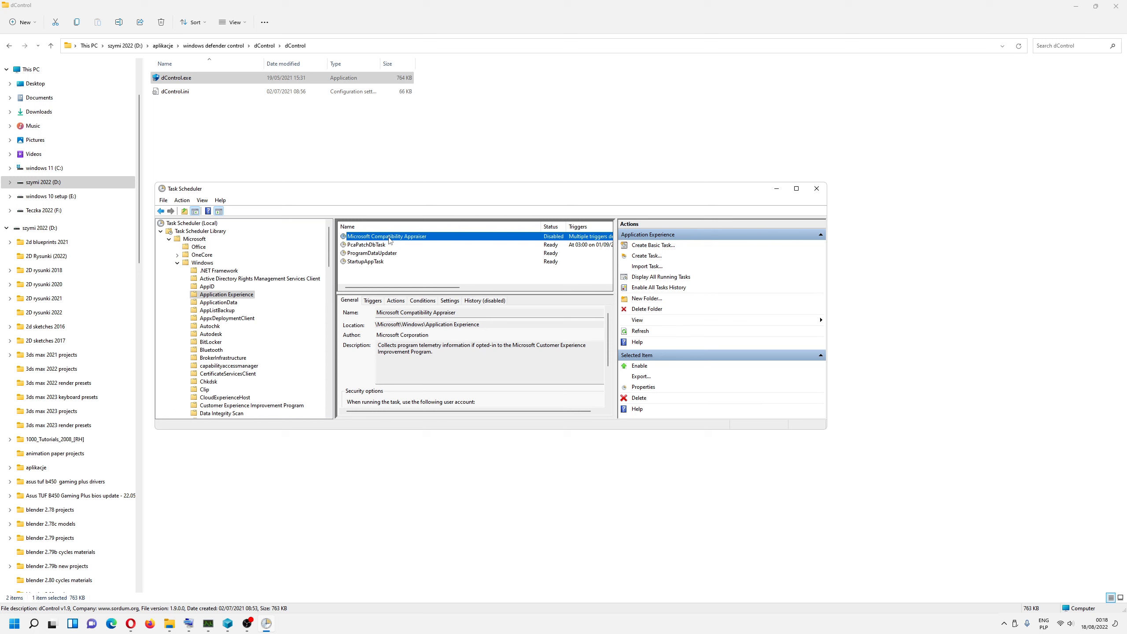
pyautogui.click(817, 192)
pyautogui.click(248, 624)
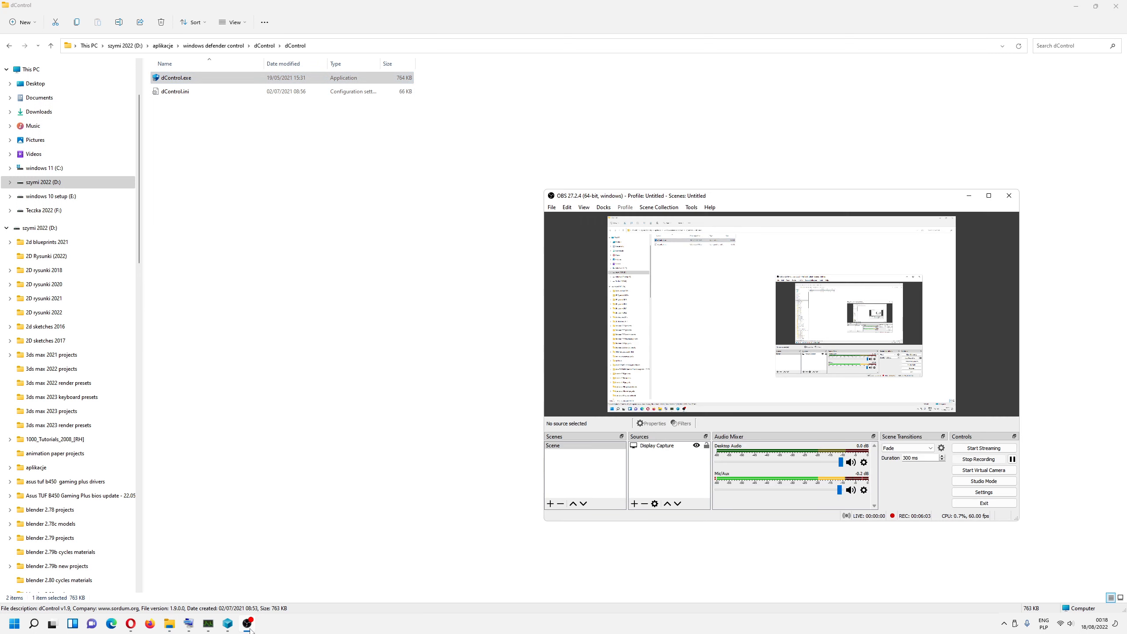